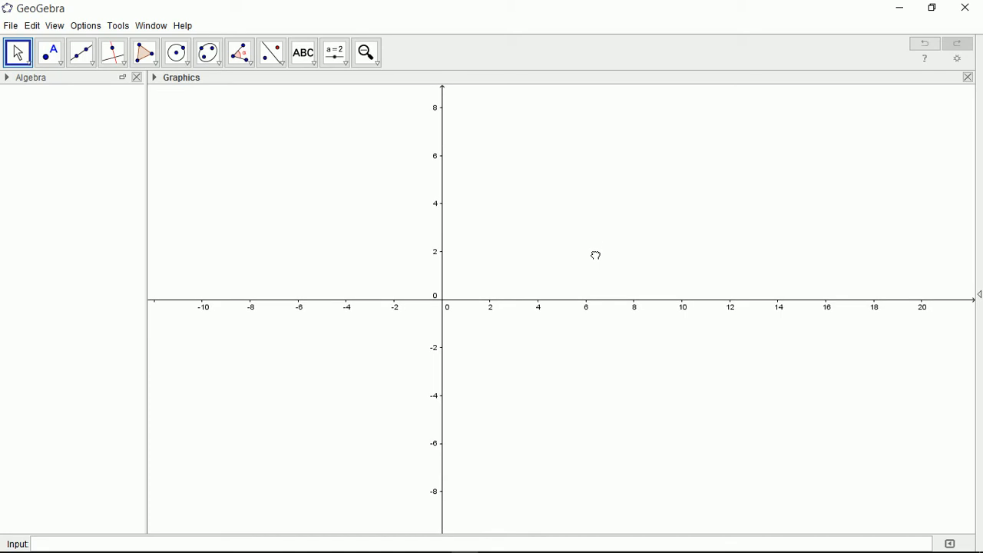
- Hide the axes and draw a regular polygon with 4 vertices whose first, near-vertical side is about 4.95 units long
{"action": "right_click", "coordinate": [568, 225]}
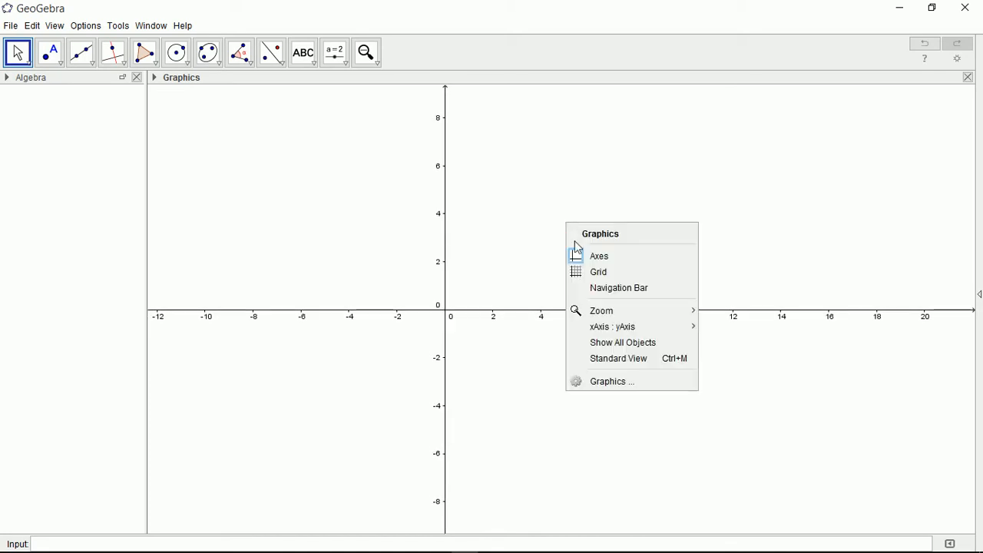
{"action": "left_click", "coordinate": [577, 257]}
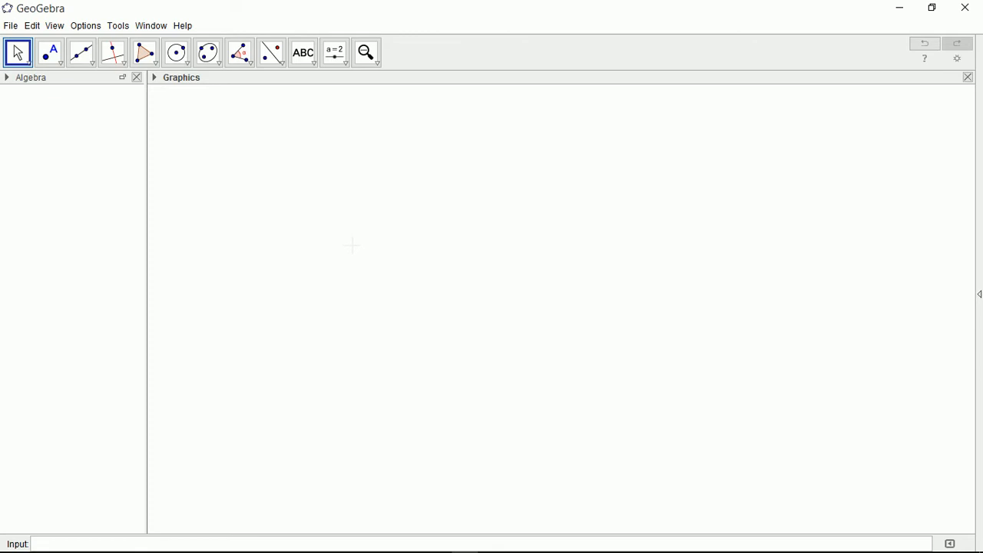
{"action": "left_click", "coordinate": [155, 64]}
{"action": "left_click", "coordinate": [167, 114]}
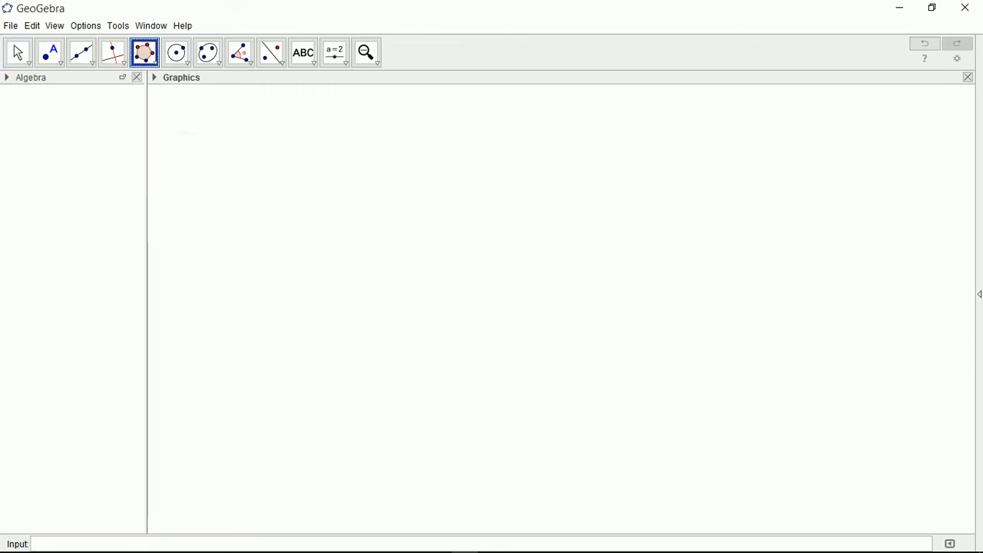
{"action": "left_click", "coordinate": [361, 221]}
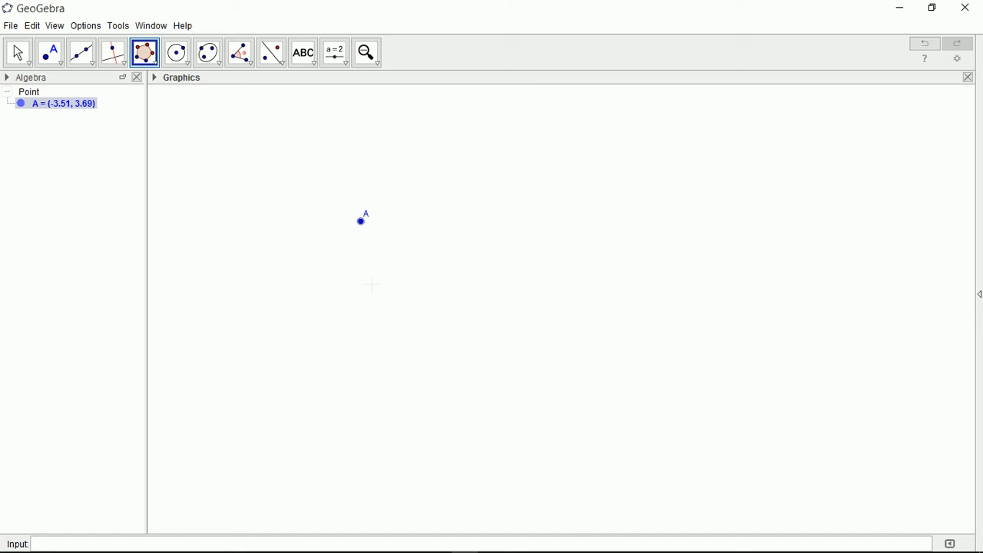
{"action": "left_click", "coordinate": [359, 340]}
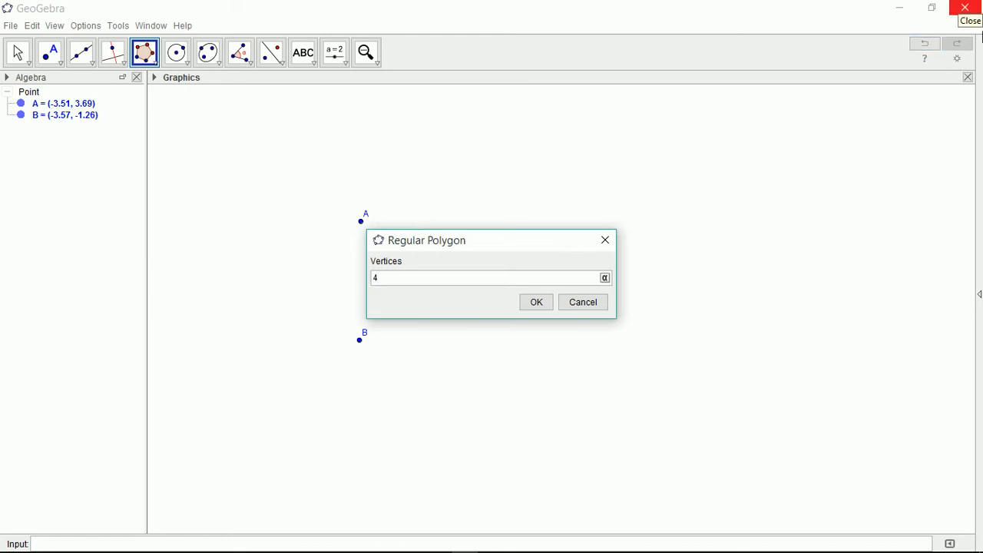
{"action": "left_click", "coordinate": [546, 306]}
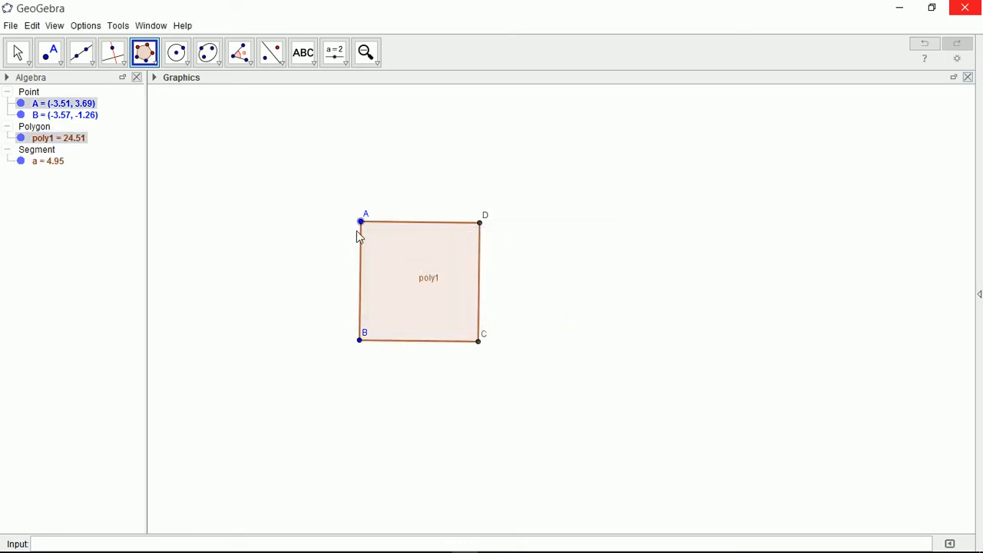
- Move the square to the left and adjust its free corners, placing A at about (-8.25, 3.66) and B at about (-8.31, -0.93)
{"action": "left_click", "coordinate": [18, 52]}
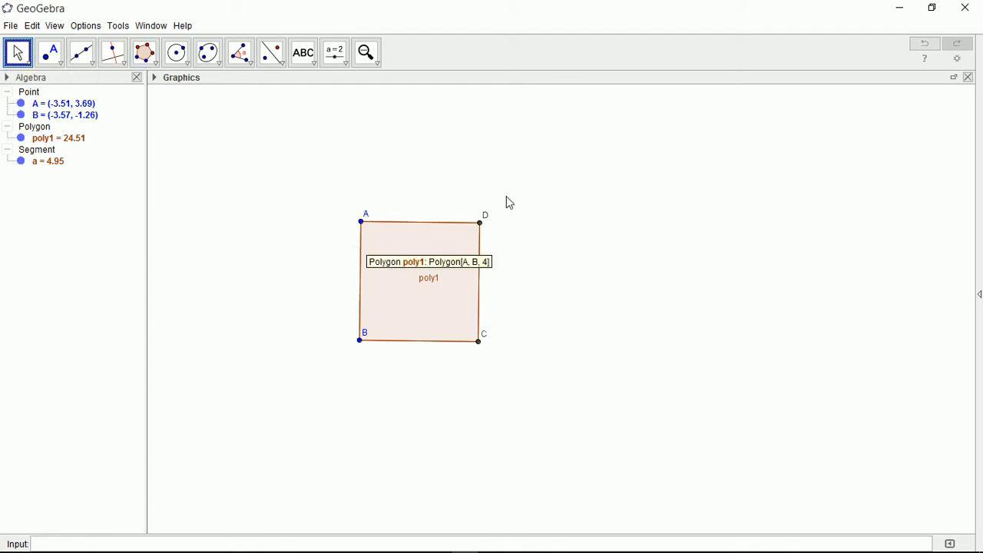
{"action": "left_click_drag", "start_coordinate": [441, 264], "coordinate": [338, 256]}
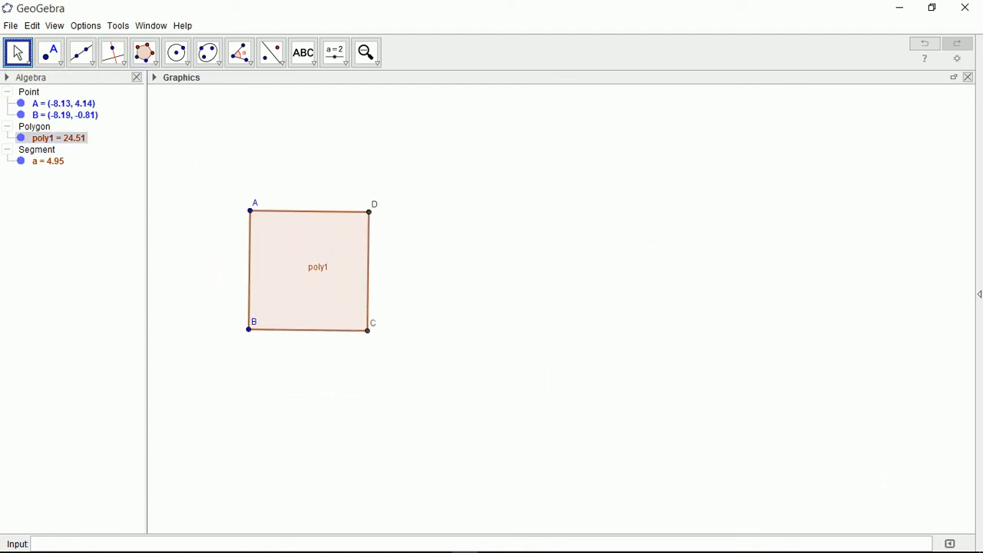
{"action": "mouse_move", "coordinate": [252, 212]}
{"action": "left_mouse_down"}
{"action": "mouse_move", "coordinate": [258, 252]}
{"action": "mouse_move", "coordinate": [242, 195]}
{"action": "mouse_move", "coordinate": [246, 234]}
{"action": "mouse_move", "coordinate": [258, 244]}
{"action": "mouse_move", "coordinate": [262, 220]}
{"action": "mouse_move", "coordinate": [246, 221]}
{"action": "mouse_move", "coordinate": [253, 229]}
{"action": "left_mouse_up"}
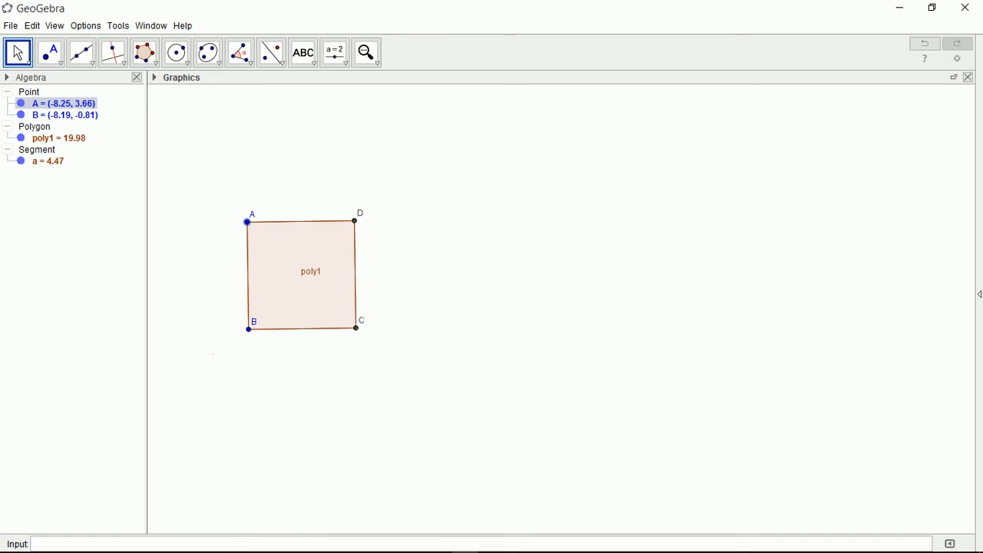
{"action": "left_click_drag", "start_coordinate": [249, 330], "coordinate": [324, 309]}
{"action": "left_click_drag", "start_coordinate": [288, 358], "coordinate": [251, 342]}
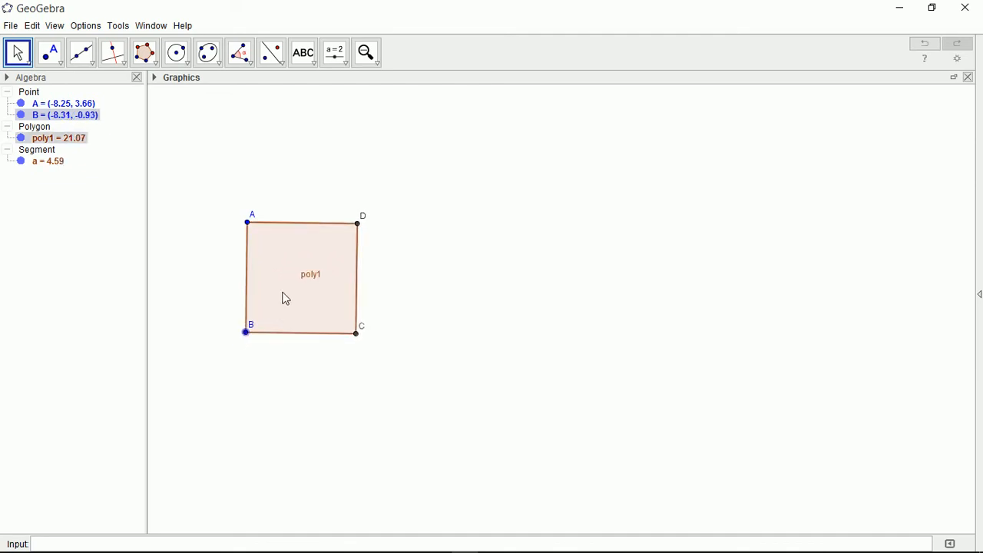
{"action": "key", "text": "Escape"}
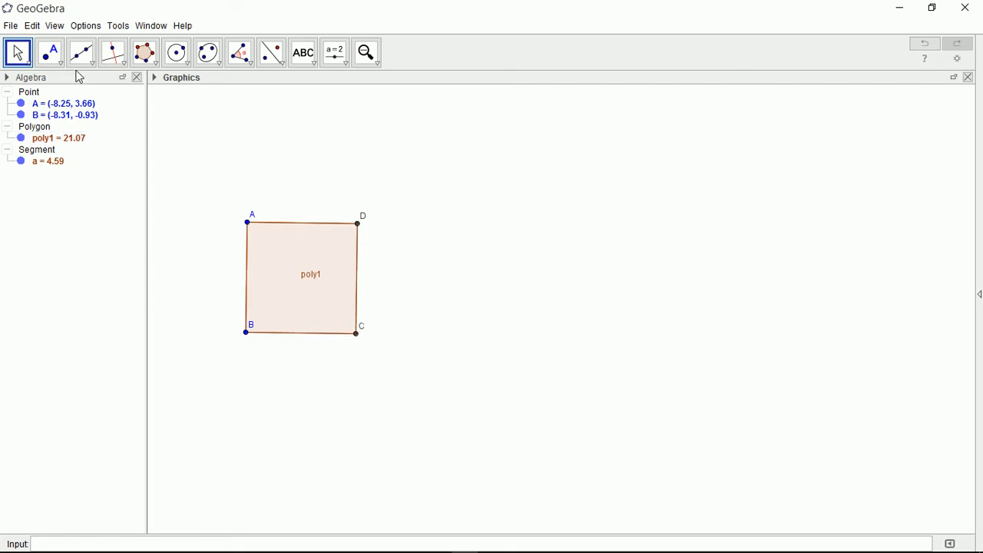
- Place points on side CD near C, inside the square, outside beyond side CD, and on side CD near D
{"action": "left_click", "coordinate": [50, 54]}
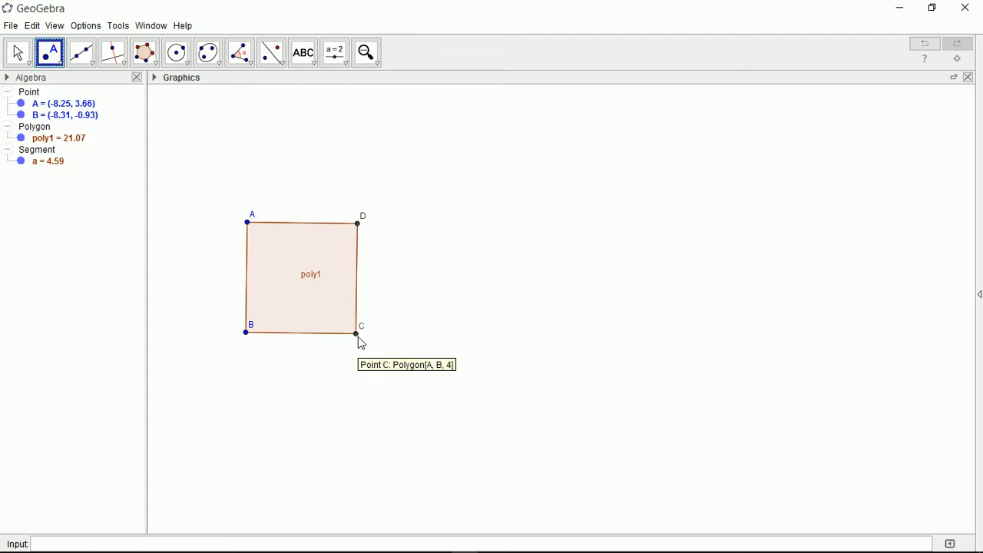
{"action": "left_click", "coordinate": [355, 311]}
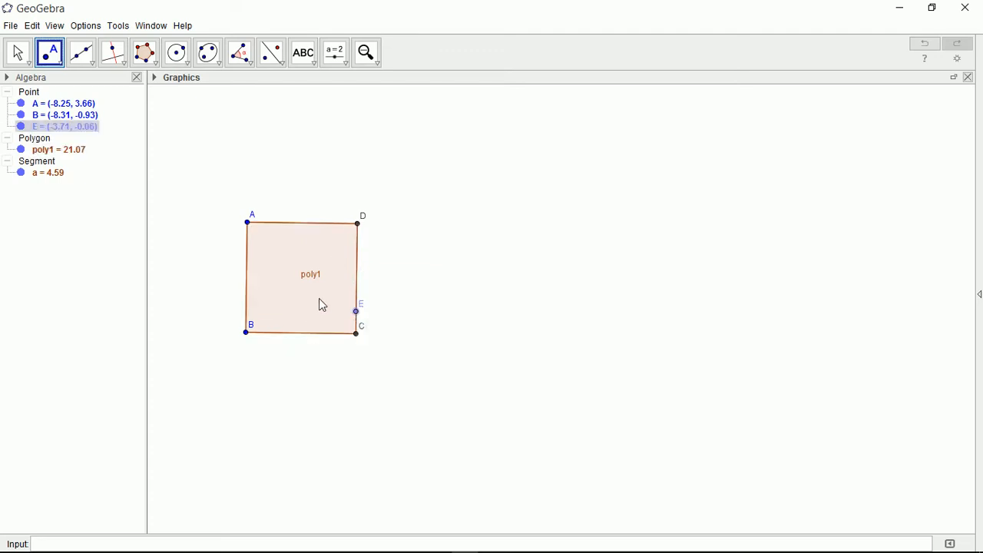
{"action": "left_click", "coordinate": [334, 281]}
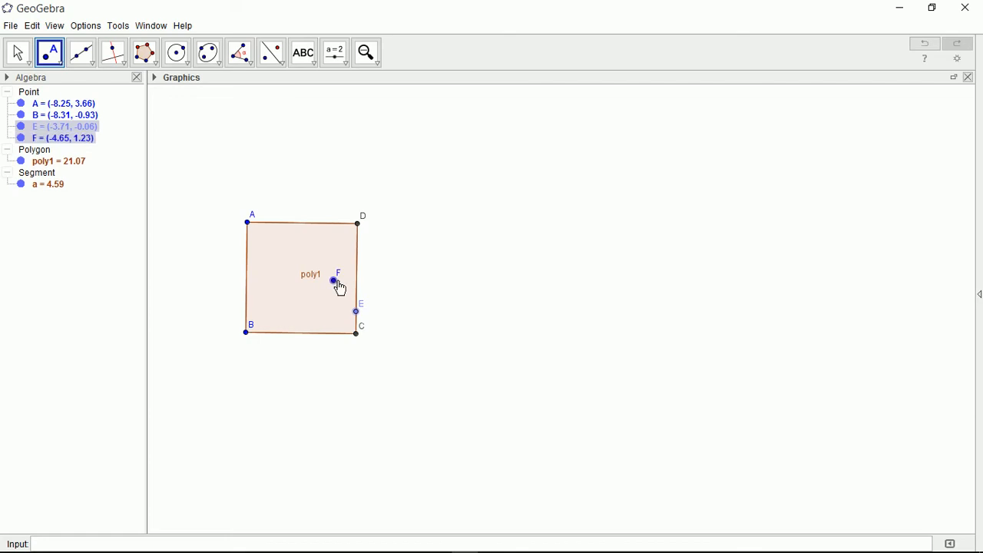
{"action": "left_click", "coordinate": [392, 250]}
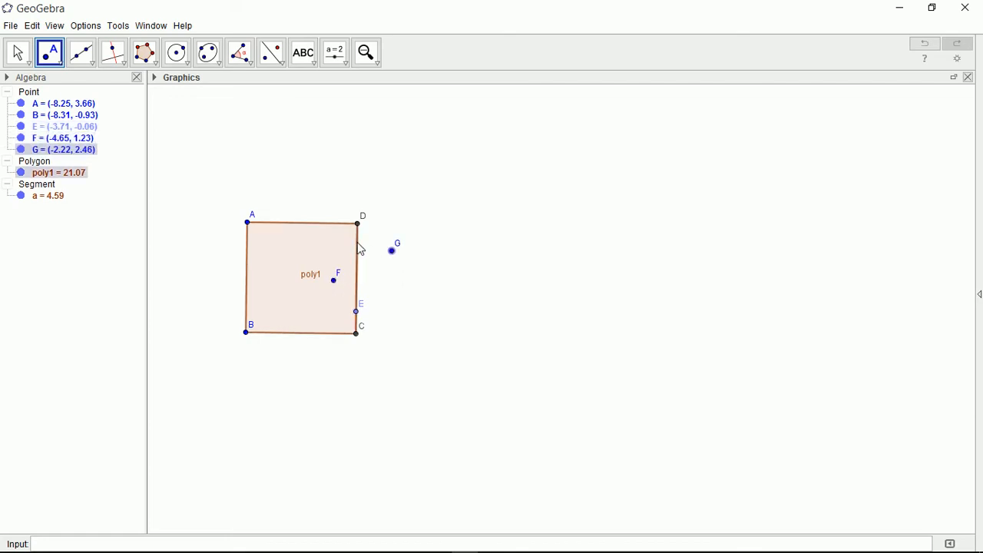
{"action": "left_click", "coordinate": [357, 242]}
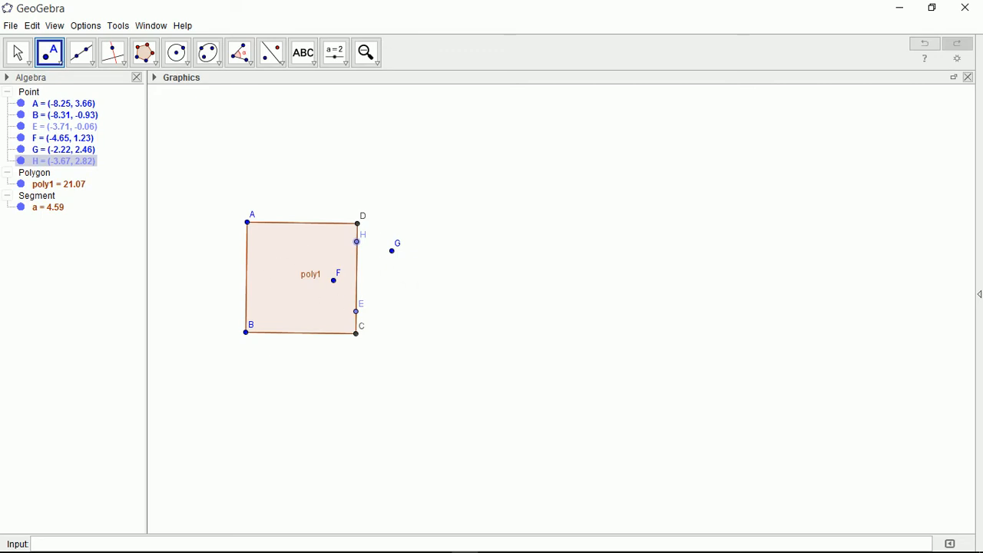
- Rotate point H 90° clockwise around corner D with the Rotate around Point tool
{"action": "left_click", "coordinate": [283, 65]}
{"action": "left_click", "coordinate": [286, 166]}
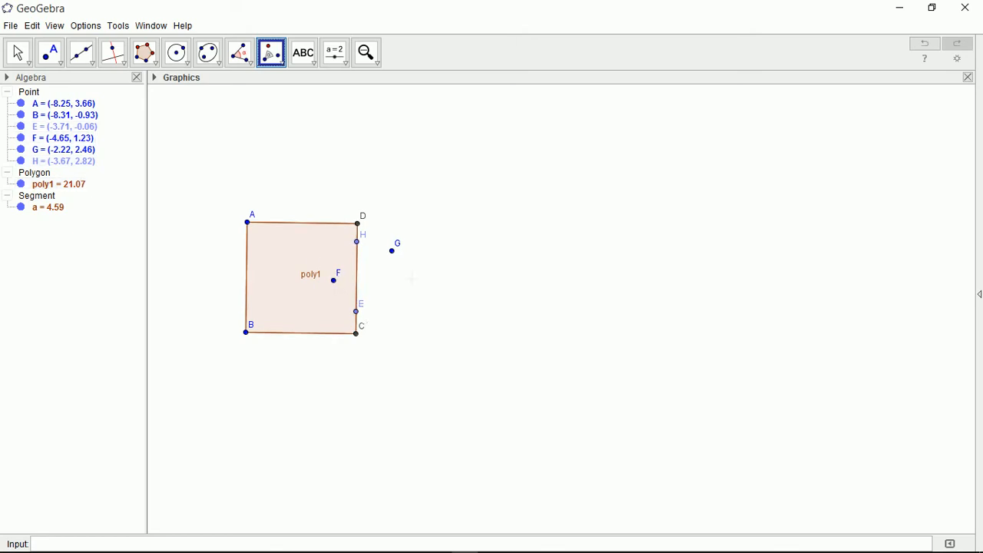
{"action": "left_click", "coordinate": [356, 241]}
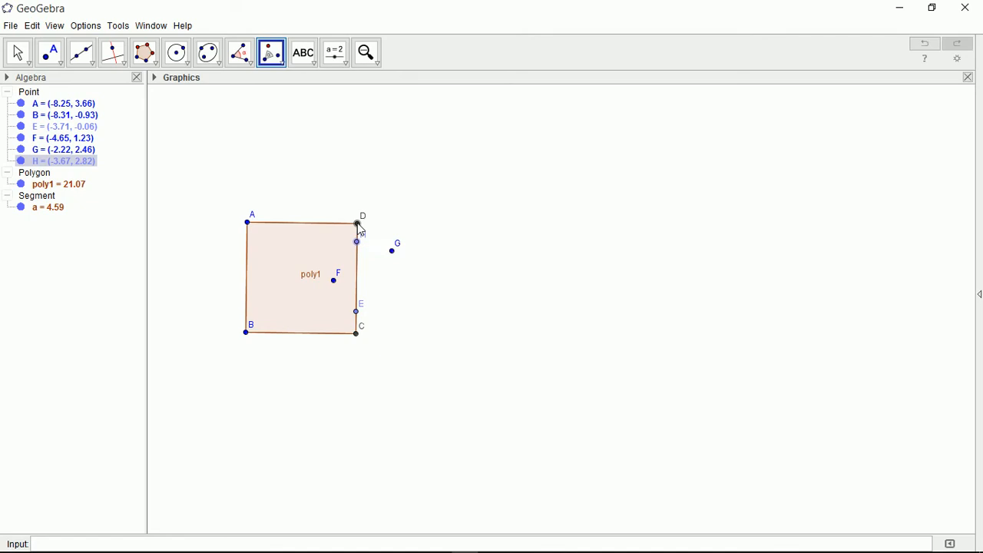
{"action": "left_click", "coordinate": [358, 224]}
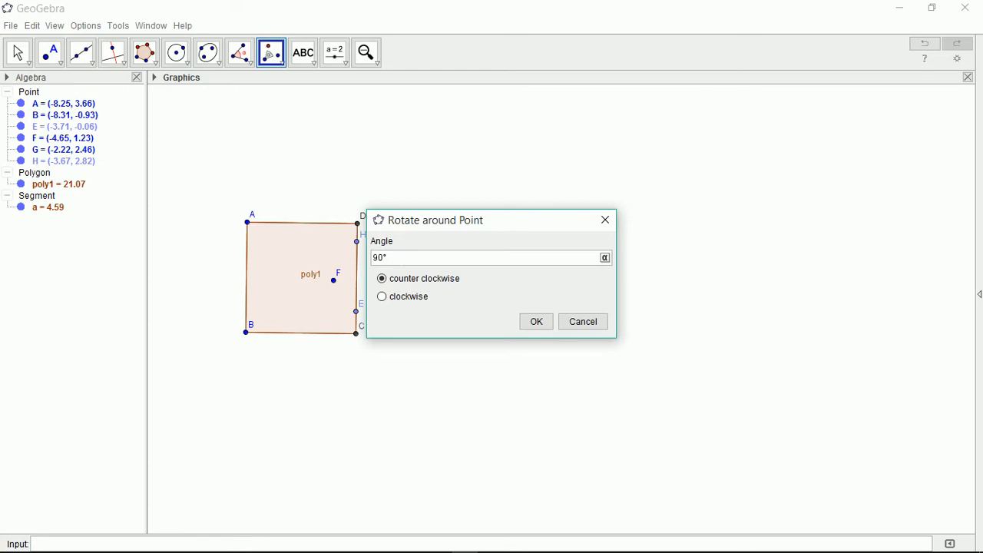
{"action": "left_click", "coordinate": [382, 297]}
{"action": "left_click", "coordinate": [539, 326]}
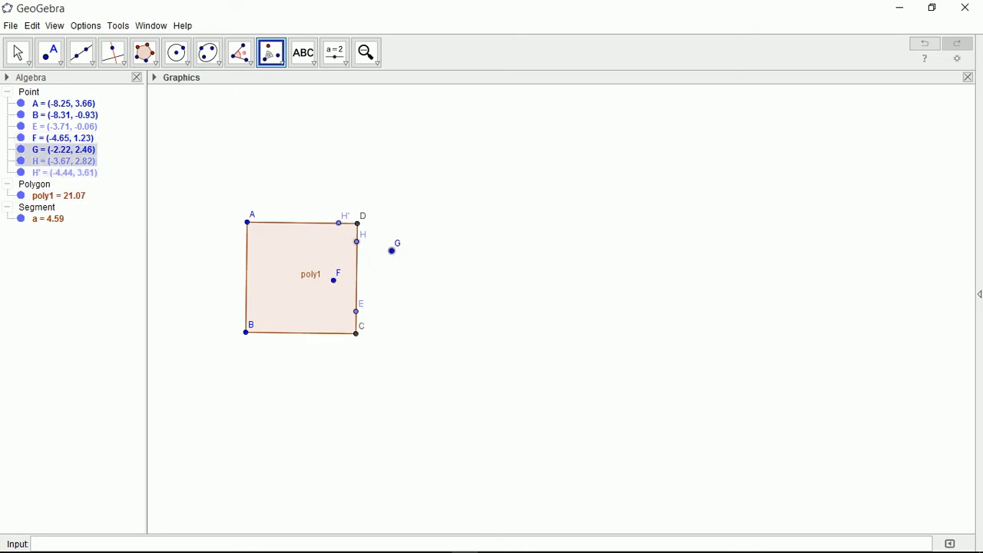
- Rotate points G and F 90° clockwise around corner D
{"action": "left_click", "coordinate": [392, 252]}
{"action": "left_click", "coordinate": [391, 303]}
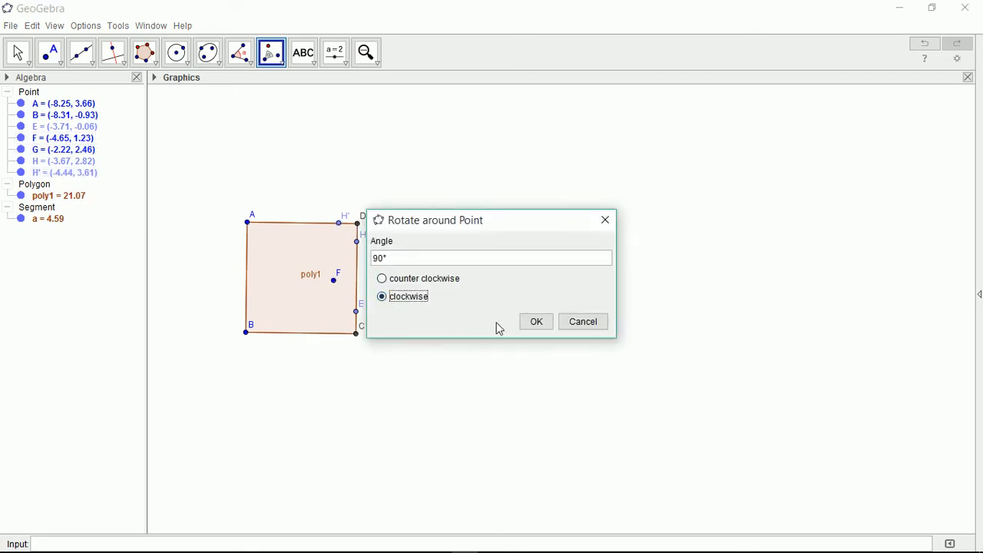
{"action": "left_click", "coordinate": [531, 323]}
{"action": "left_click", "coordinate": [333, 280]}
{"action": "left_click", "coordinate": [358, 224]}
{"action": "left_click", "coordinate": [389, 298]}
{"action": "left_click", "coordinate": [537, 324]}
- Rotate point E, on side CD near C, 90° clockwise around corner D
{"action": "left_click", "coordinate": [356, 311]}
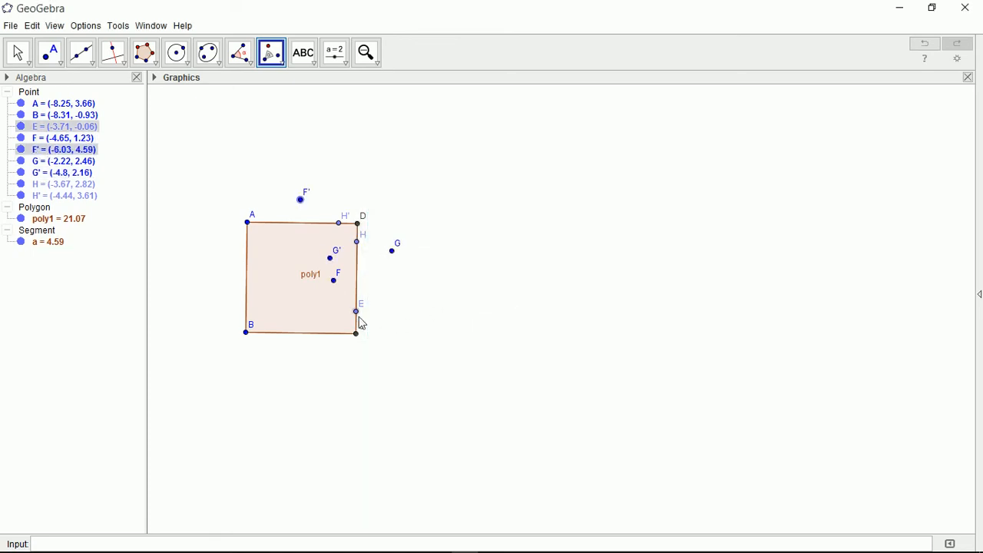
{"action": "left_click", "coordinate": [357, 225]}
{"action": "left_click", "coordinate": [395, 299]}
{"action": "left_click", "coordinate": [533, 323]}
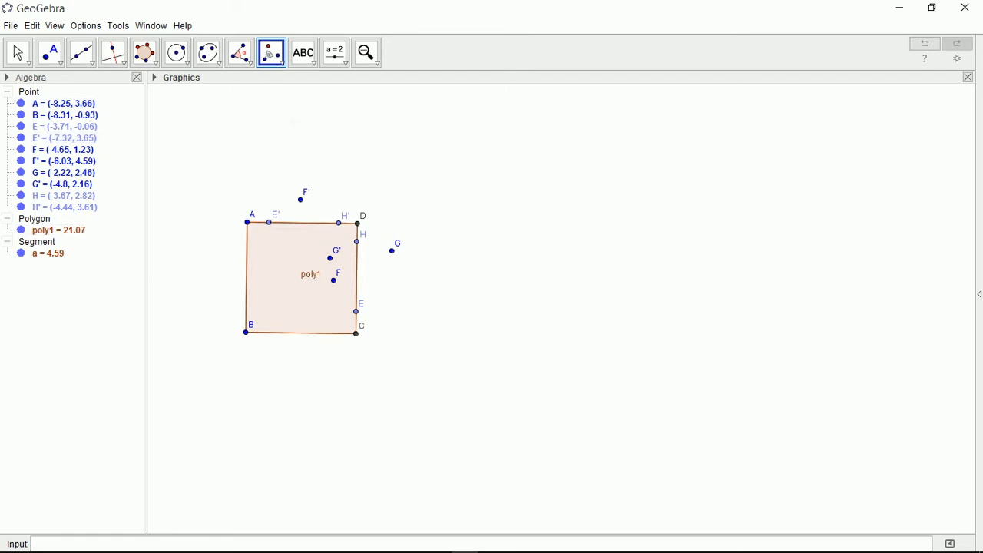
- Rotate points E' and F' 90° clockwise around corner A
{"action": "left_click", "coordinate": [269, 222]}
{"action": "left_click", "coordinate": [246, 222]}
{"action": "left_click", "coordinate": [408, 296]}
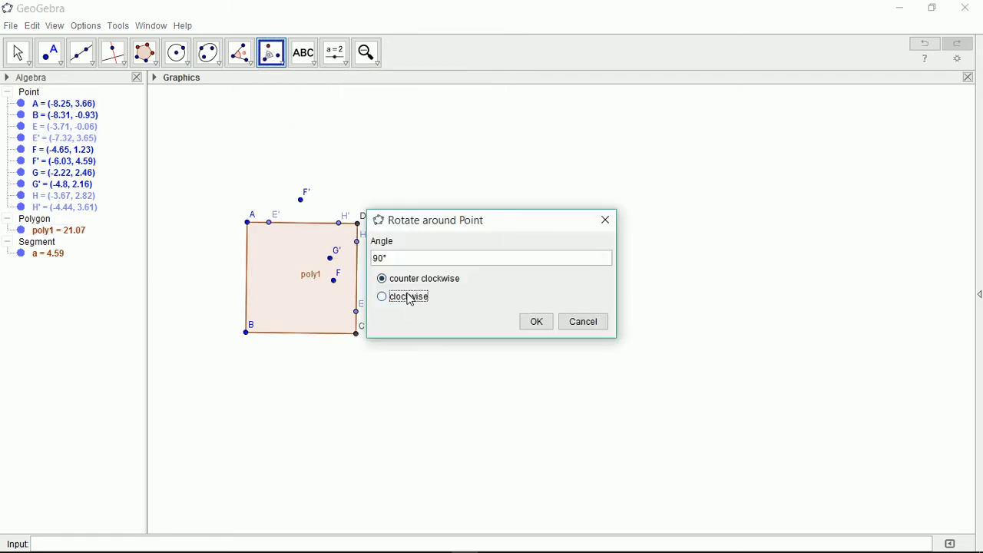
{"action": "left_click", "coordinate": [535, 322]}
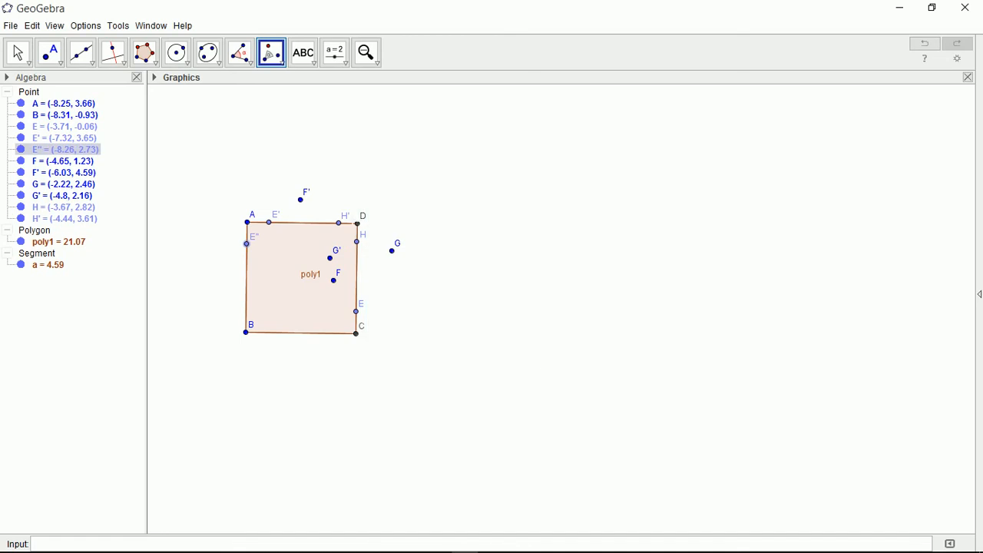
{"action": "left_click", "coordinate": [300, 199]}
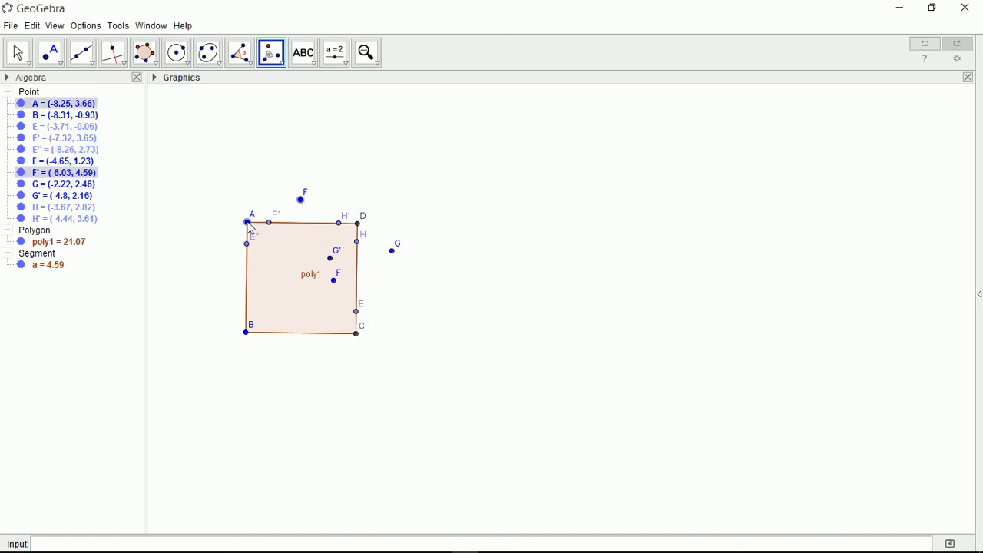
{"action": "left_click", "coordinate": [247, 223]}
{"action": "left_click", "coordinate": [392, 300]}
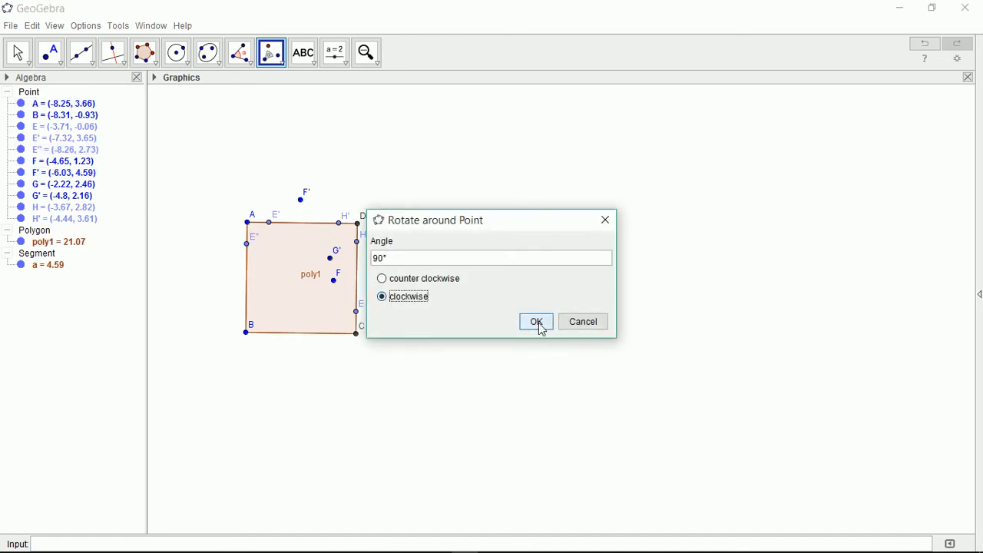
{"action": "left_click", "coordinate": [536, 323]}
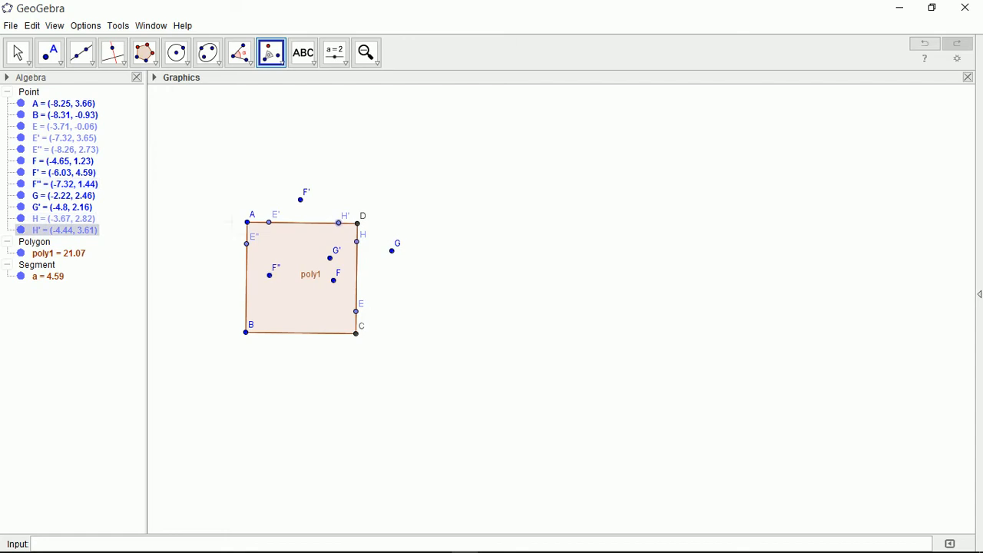
- Rotate points H' and G' 90° clockwise around corner A
{"action": "left_click", "coordinate": [247, 223]}
{"action": "left_click", "coordinate": [410, 299]}
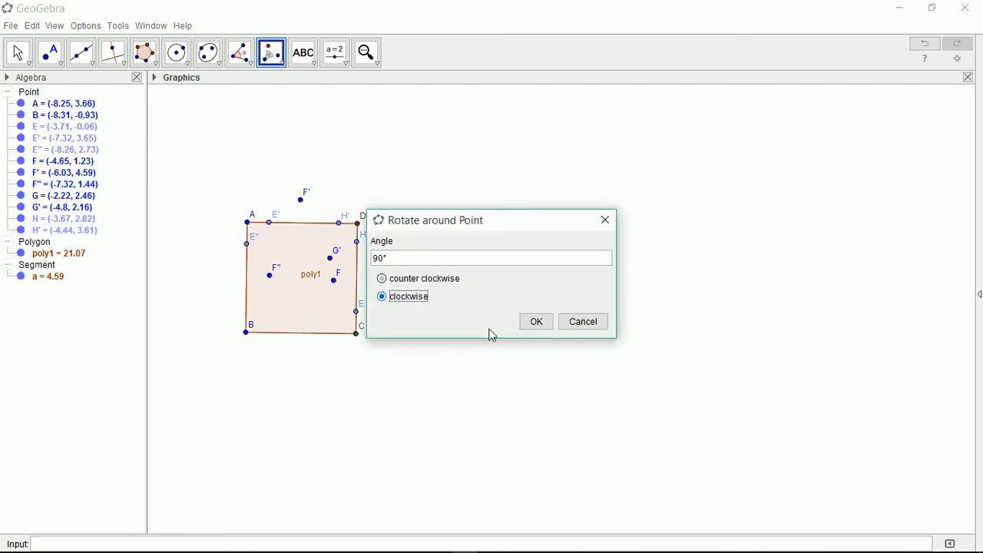
{"action": "left_click", "coordinate": [533, 322]}
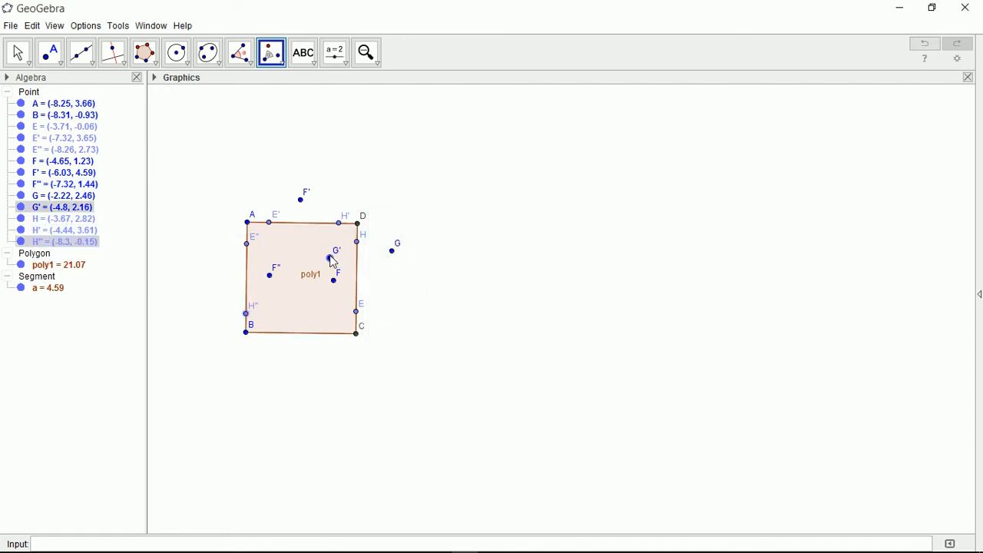
{"action": "left_click", "coordinate": [331, 258]}
{"action": "left_click", "coordinate": [247, 223]}
{"action": "left_click", "coordinate": [402, 299]}
{"action": "left_click", "coordinate": [532, 325]}
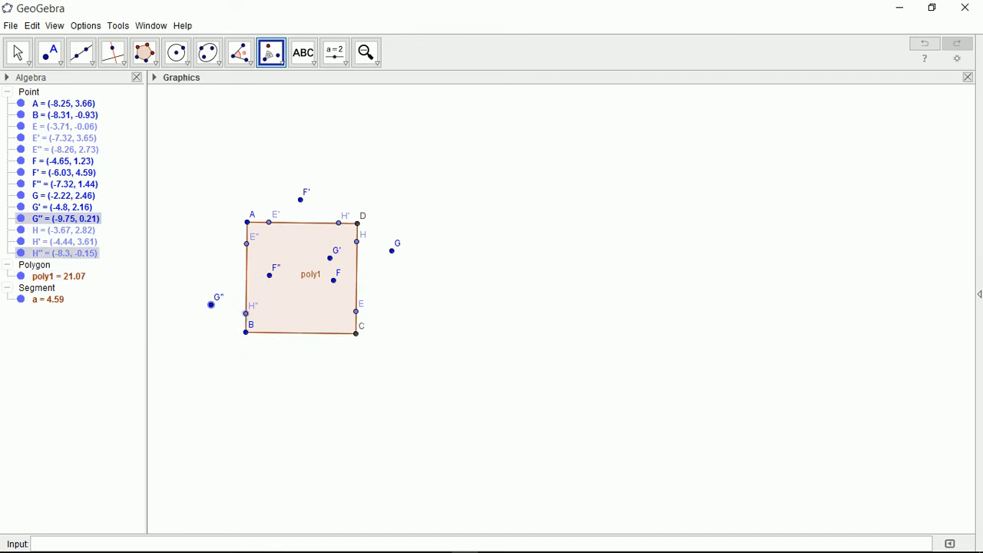
- Rotate point H'', on side AB near B, 90° clockwise around corner B
{"action": "left_click", "coordinate": [246, 333]}
{"action": "left_click", "coordinate": [246, 334]}
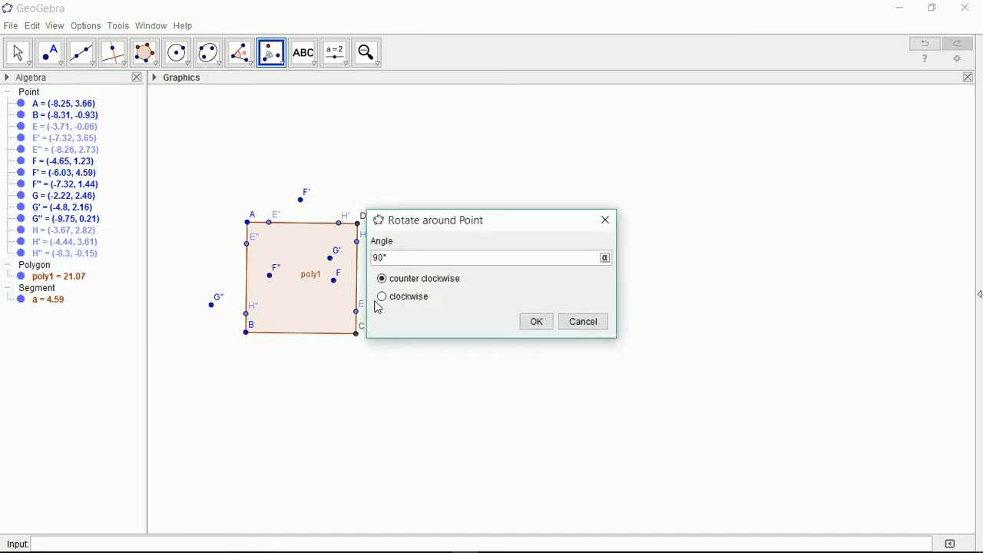
{"action": "left_click", "coordinate": [426, 298]}
{"action": "left_click", "coordinate": [550, 327]}
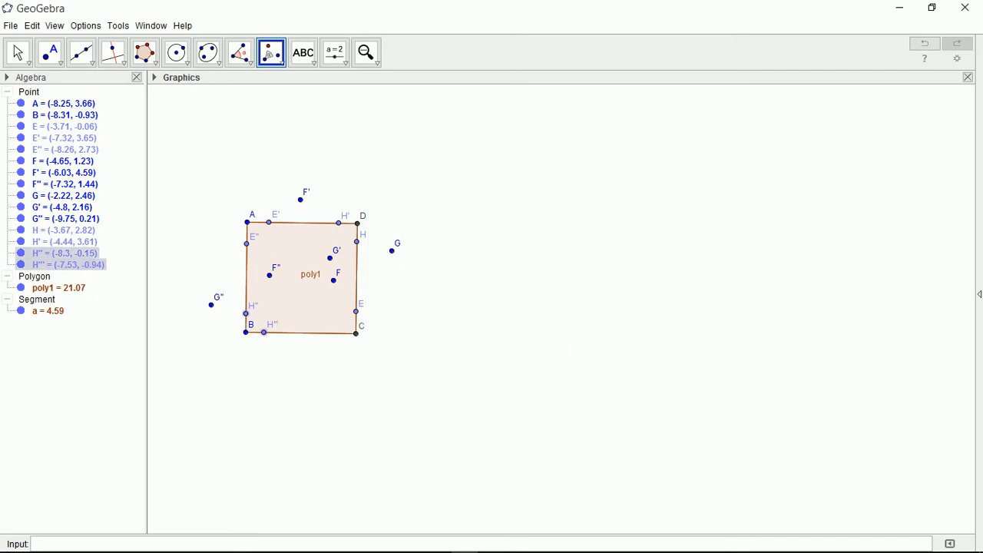
{"action": "left_click", "coordinate": [246, 333]}
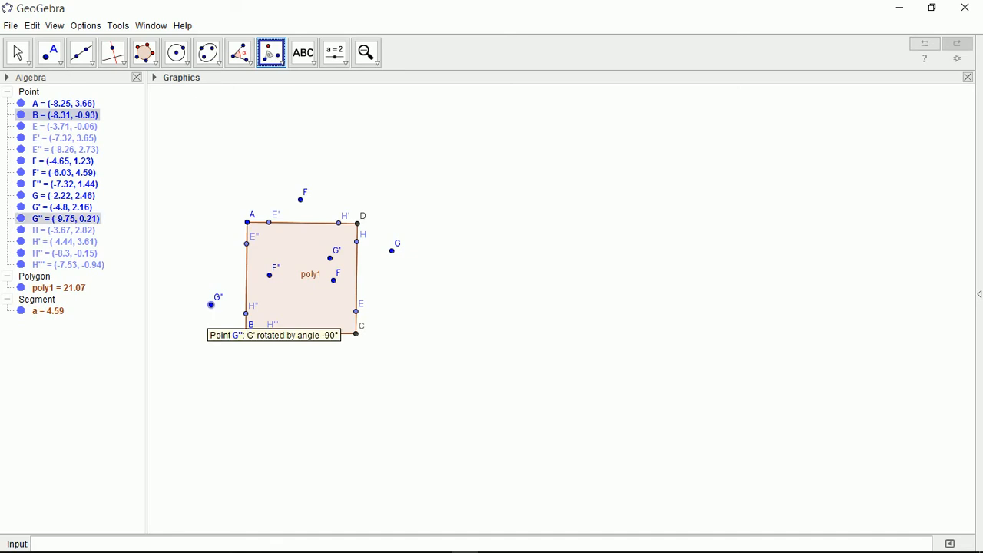
{"action": "left_click", "coordinate": [211, 306]}
{"action": "left_click", "coordinate": [246, 333]}
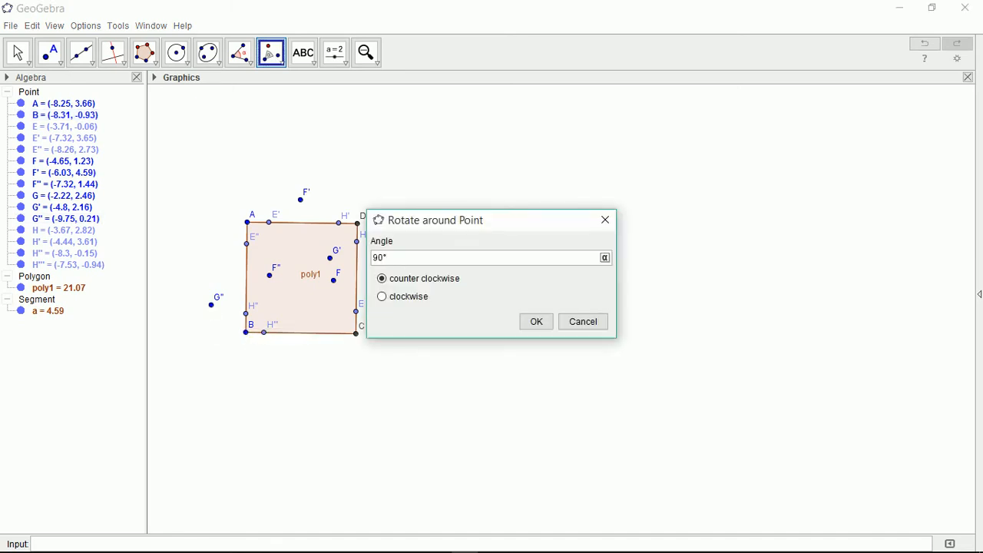
{"action": "left_click", "coordinate": [580, 326]}
- Rotate points G'' and F'' 90° clockwise around corner B
{"action": "left_click", "coordinate": [211, 305]}
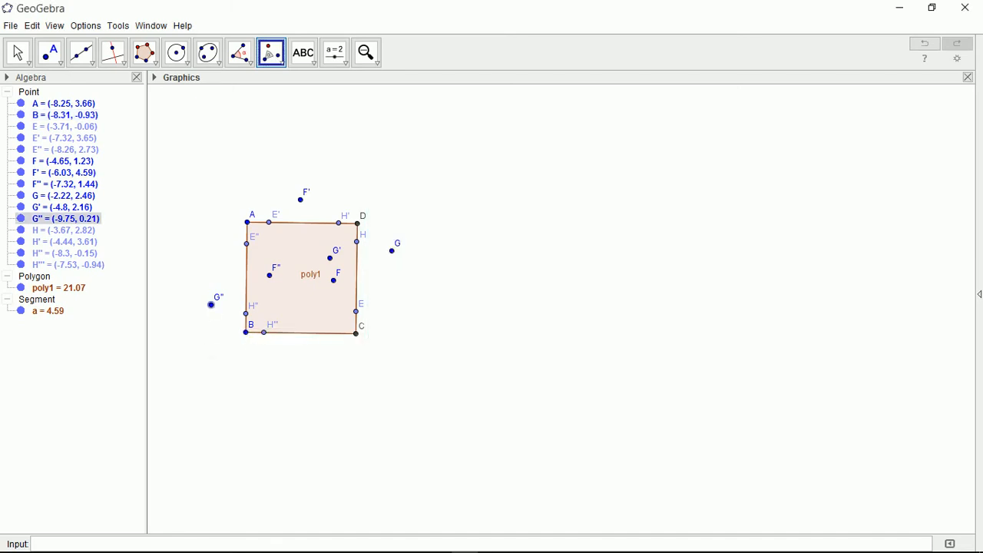
{"action": "left_click", "coordinate": [246, 332]}
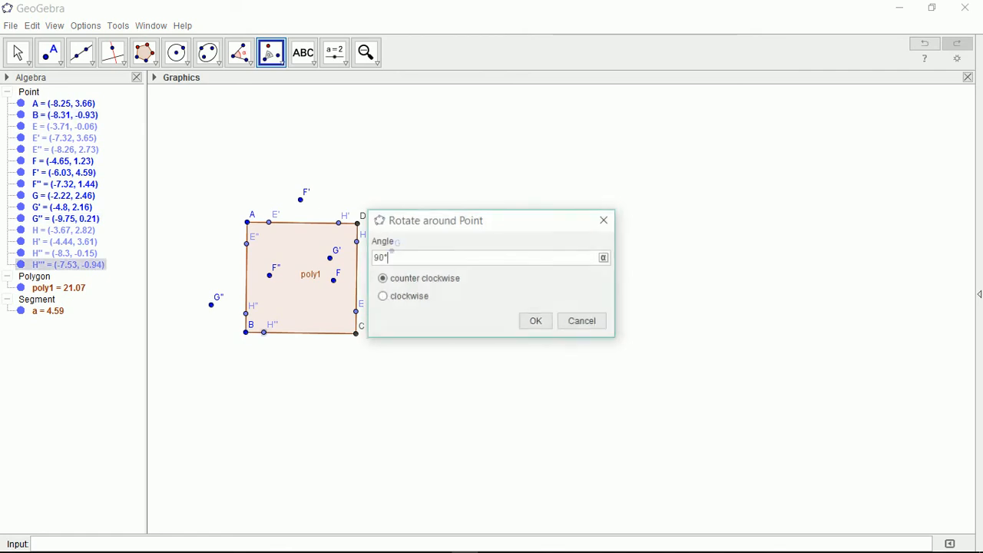
{"action": "left_click", "coordinate": [398, 296]}
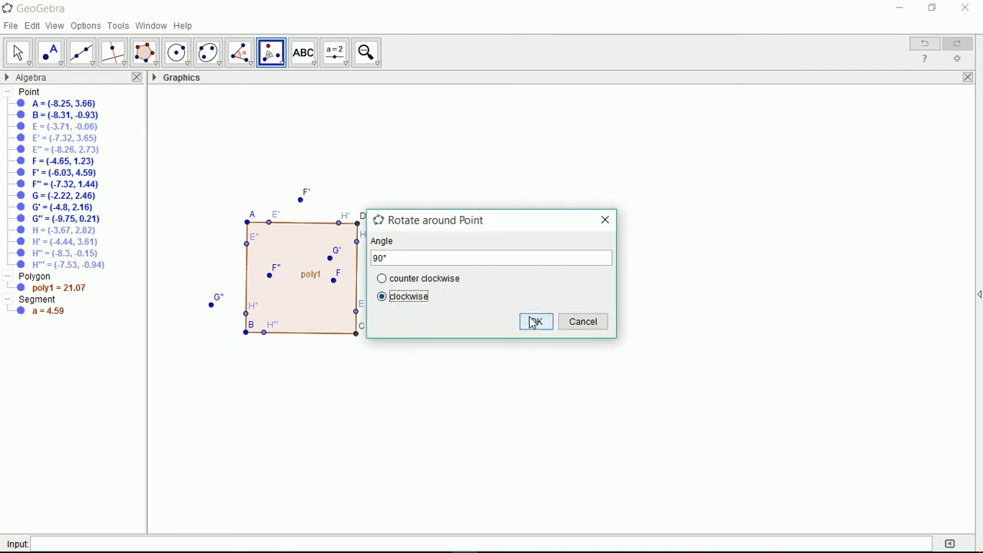
{"action": "left_click", "coordinate": [534, 322]}
{"action": "left_click", "coordinate": [270, 275]}
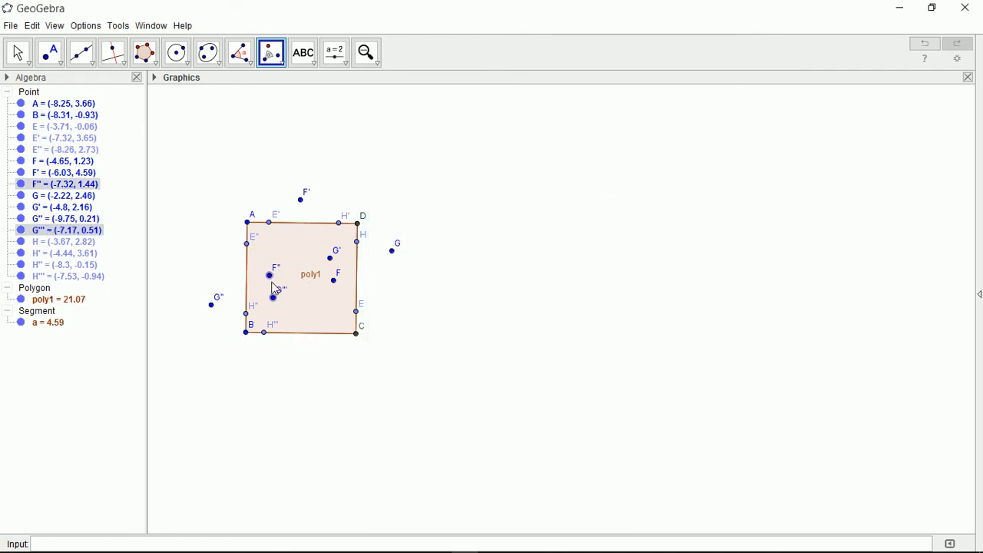
{"action": "left_click", "coordinate": [246, 332]}
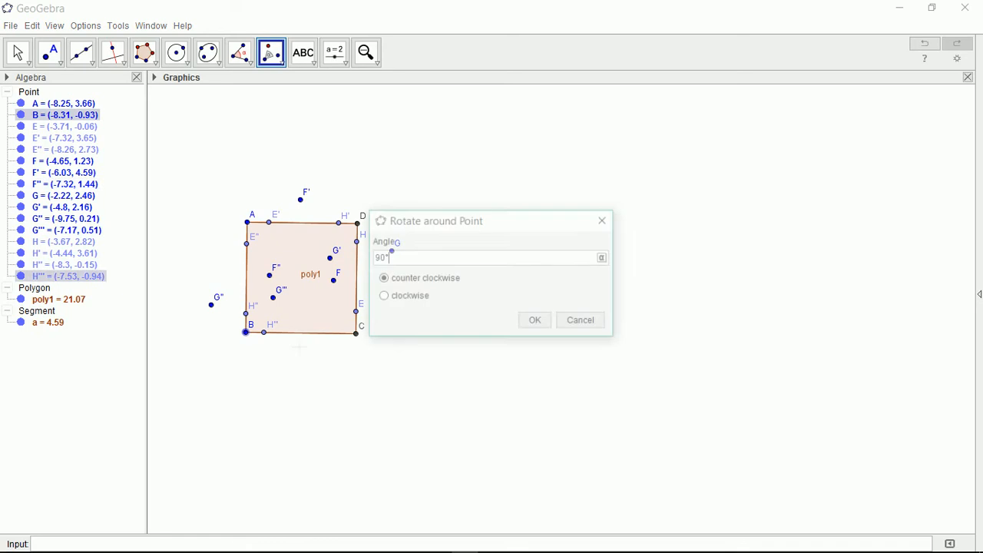
{"action": "left_click", "coordinate": [404, 300]}
{"action": "left_click", "coordinate": [538, 324]}
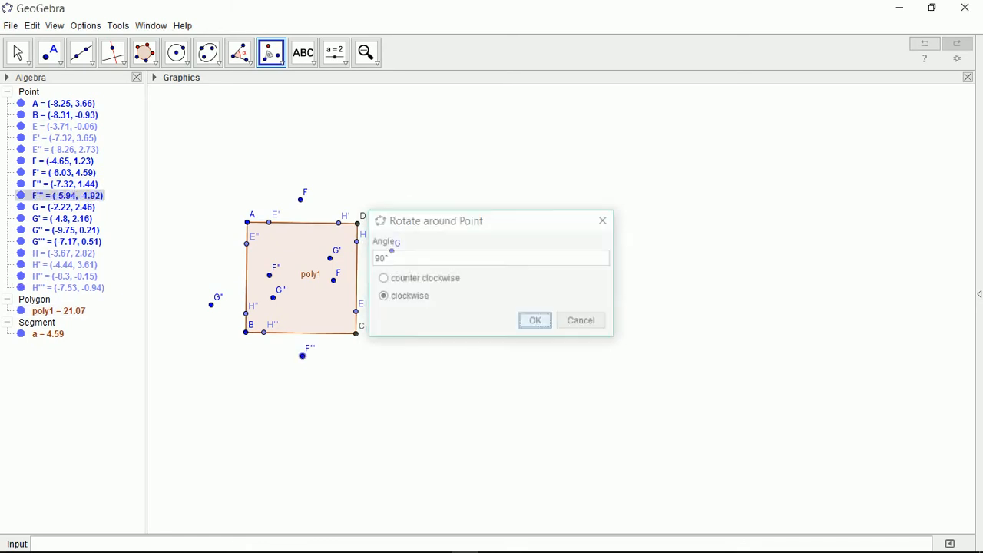
- Rotate point E'', on side AB near A, 90° clockwise around corner B
{"action": "left_click", "coordinate": [246, 244]}
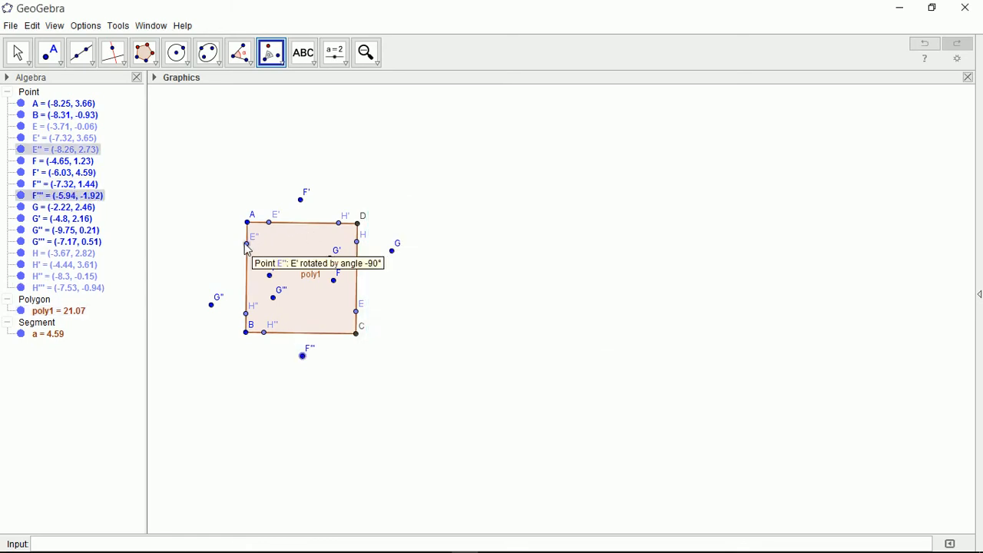
{"action": "left_click", "coordinate": [246, 332]}
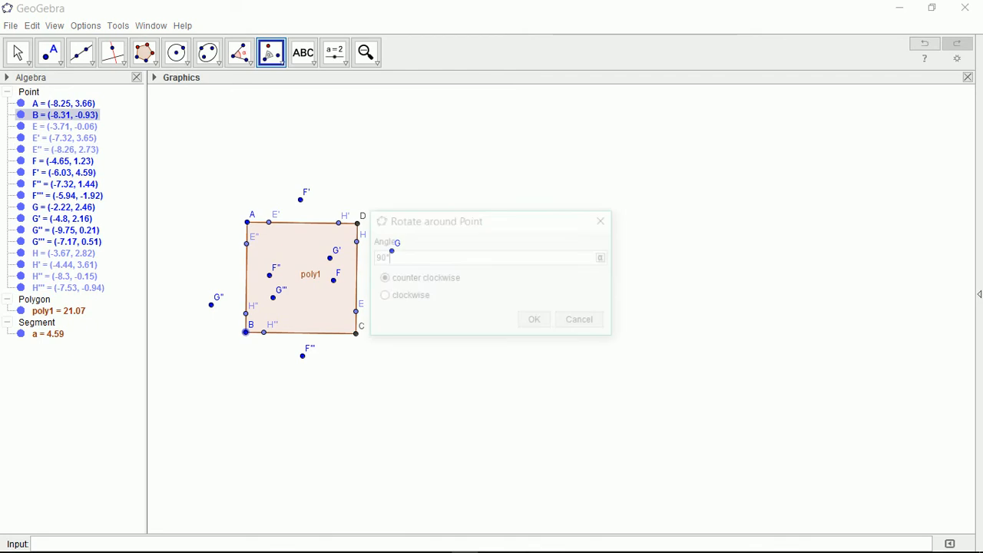
{"action": "left_click", "coordinate": [408, 301]}
{"action": "left_click", "coordinate": [534, 323]}
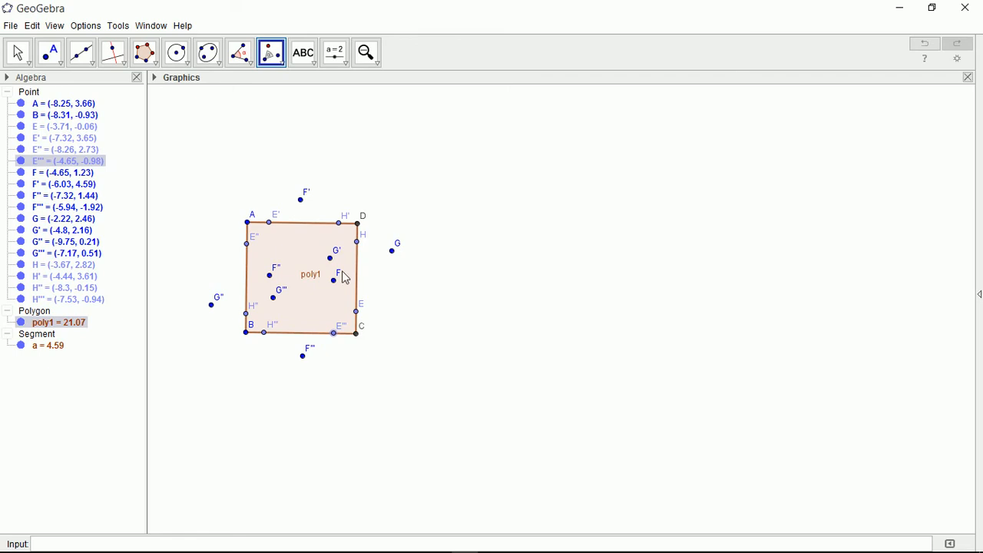
{"action": "left_click", "coordinate": [355, 311]}
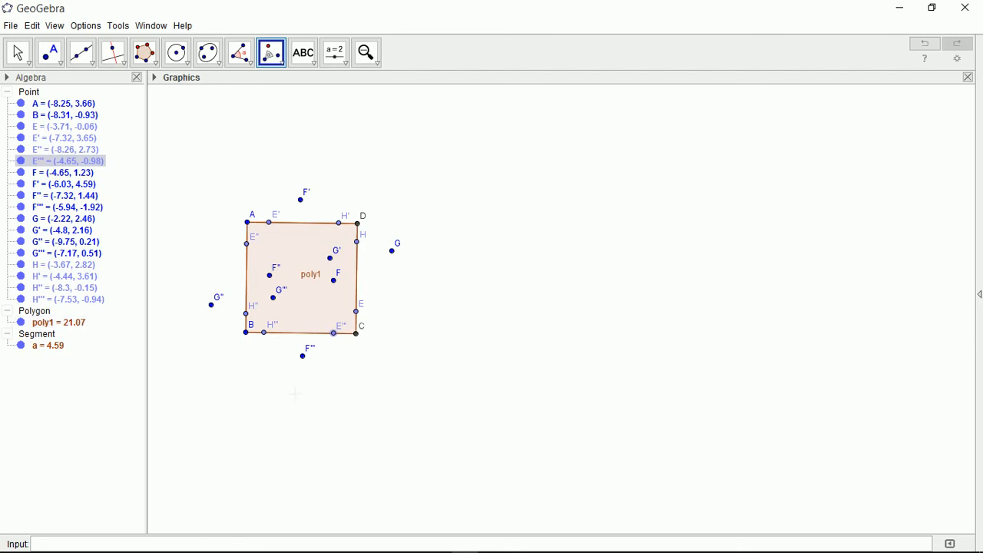
- Hide the original square poly1 while keeping its corner and shaping points
{"action": "right_click", "coordinate": [304, 272]}
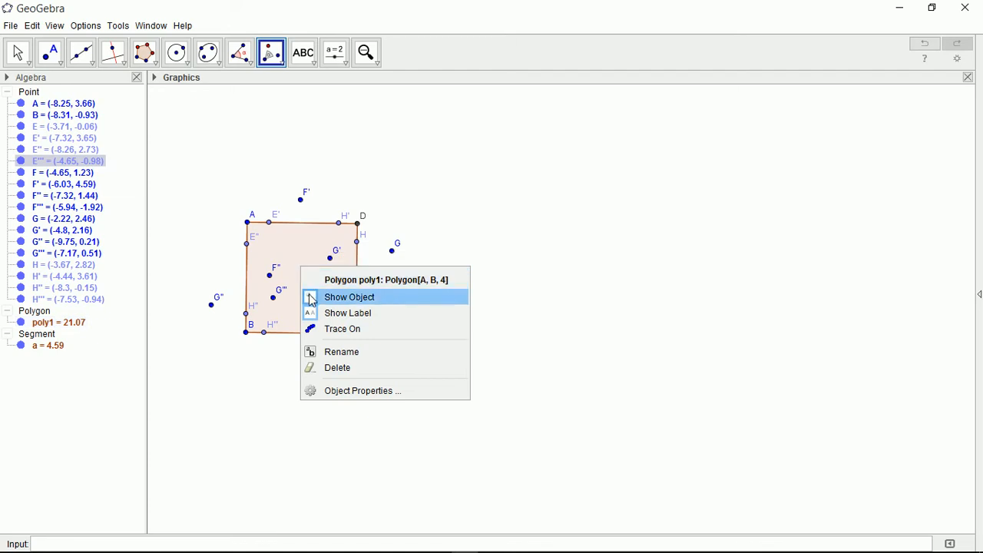
{"action": "left_click", "coordinate": [349, 298]}
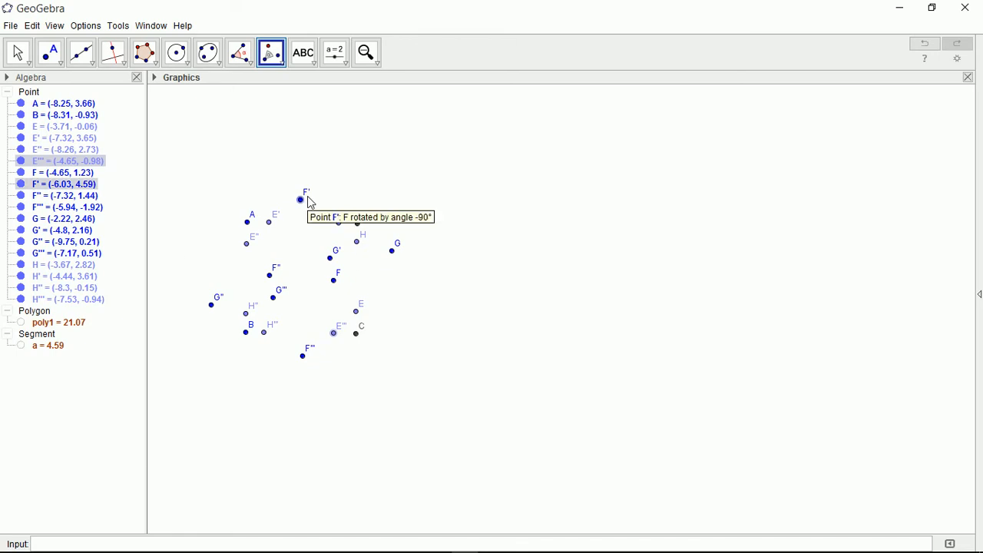
- Start a polygon at C and run it through E, F, G, H, D, H', G', F' and E' to A
{"action": "left_click", "coordinate": [153, 67]}
{"action": "left_click", "coordinate": [162, 84]}
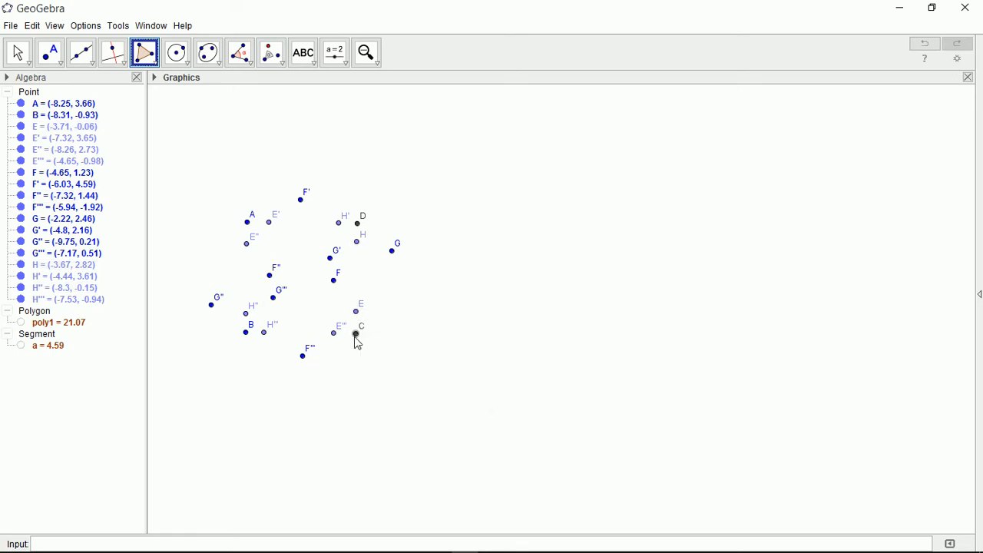
{"action": "left_click", "coordinate": [356, 311]}
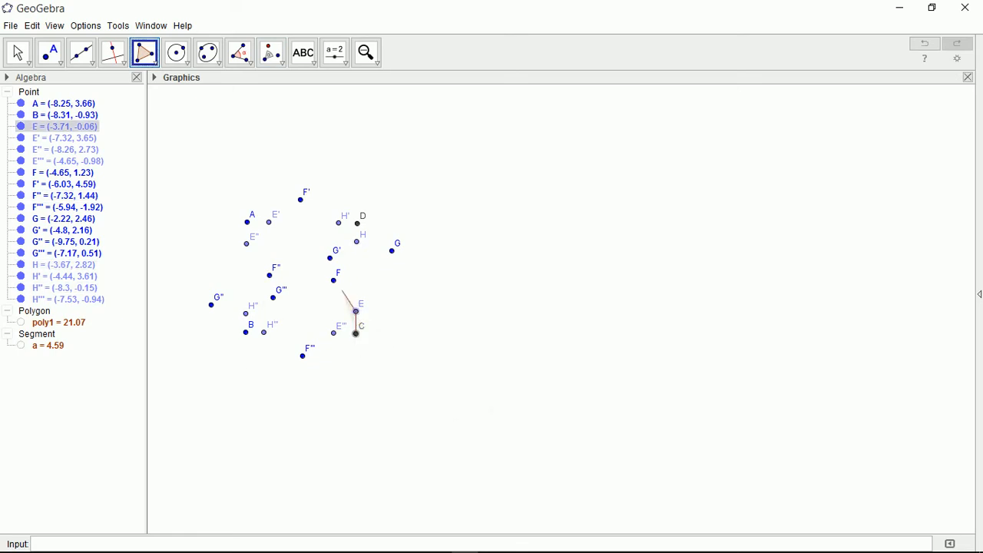
{"action": "left_click", "coordinate": [333, 281]}
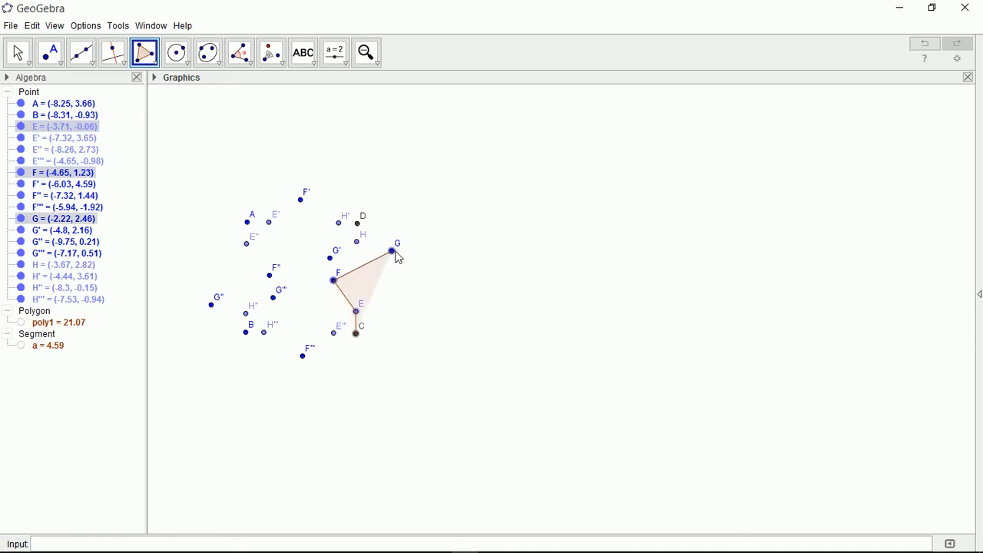
{"action": "left_click", "coordinate": [391, 251]}
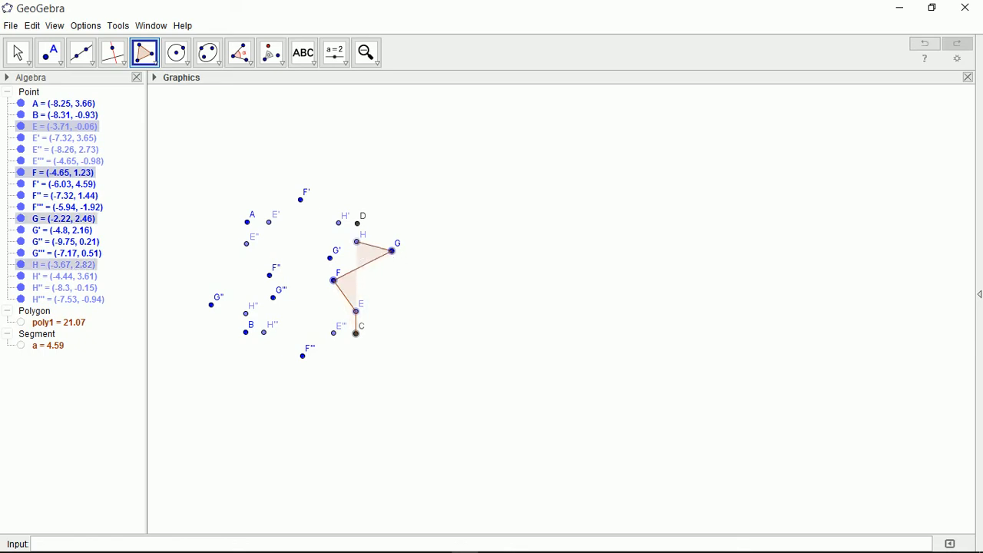
{"action": "left_click", "coordinate": [357, 223]}
{"action": "left_click", "coordinate": [339, 223]}
{"action": "left_click", "coordinate": [330, 258]}
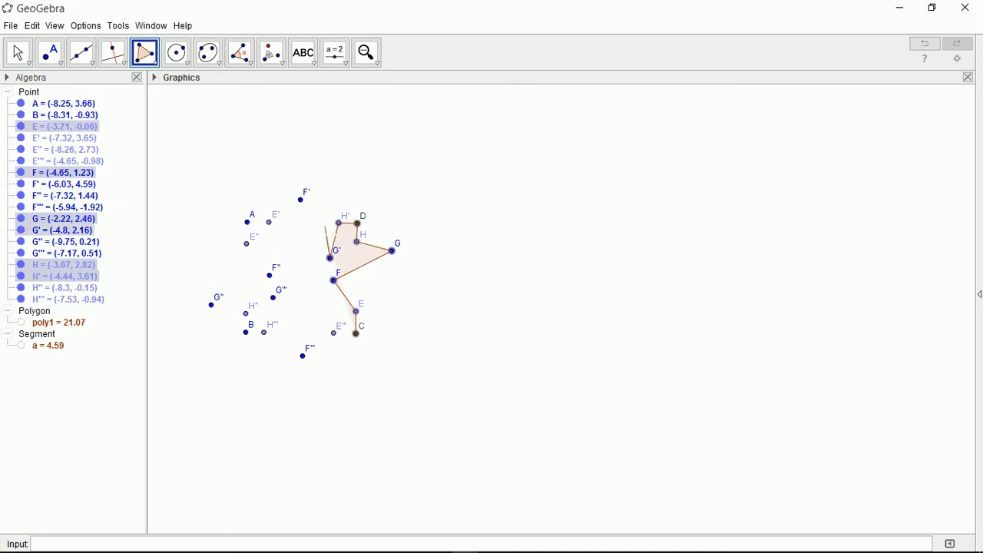
{"action": "left_click", "coordinate": [301, 201]}
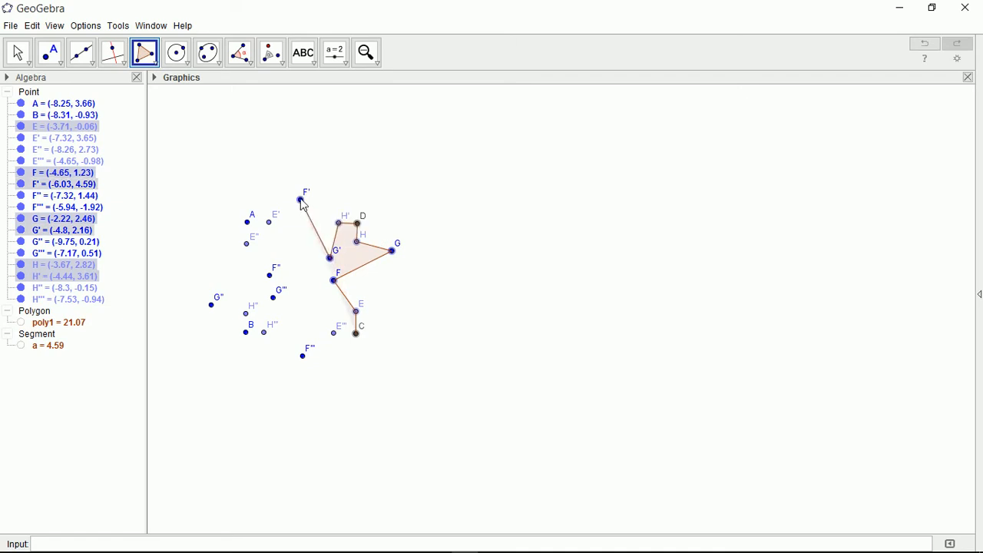
{"action": "left_click", "coordinate": [269, 222]}
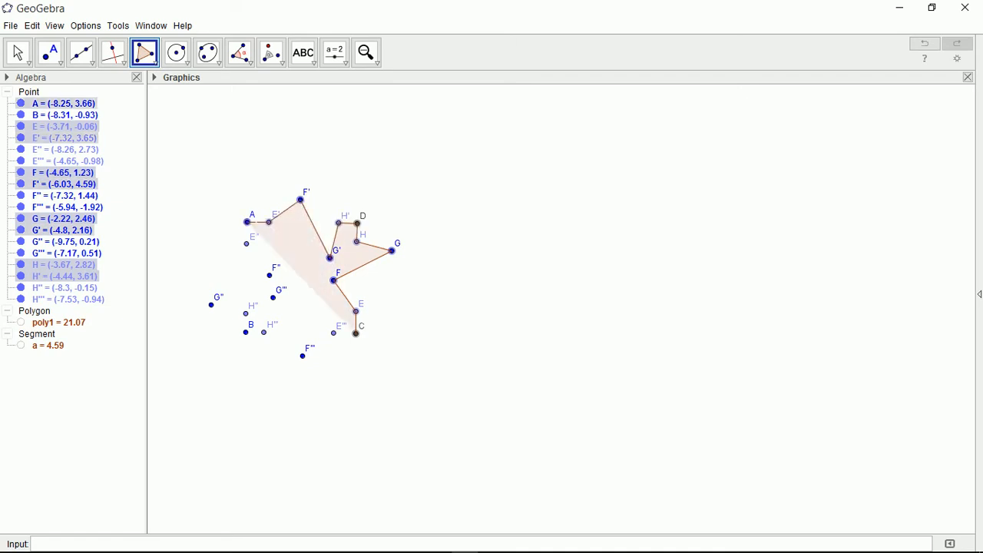
{"action": "left_click", "coordinate": [247, 222]}
- Continue the polygon from A through E'', F'', G'', H'', B, H''', G''', F''' and E''', and close it at C
{"action": "left_click", "coordinate": [246, 245]}
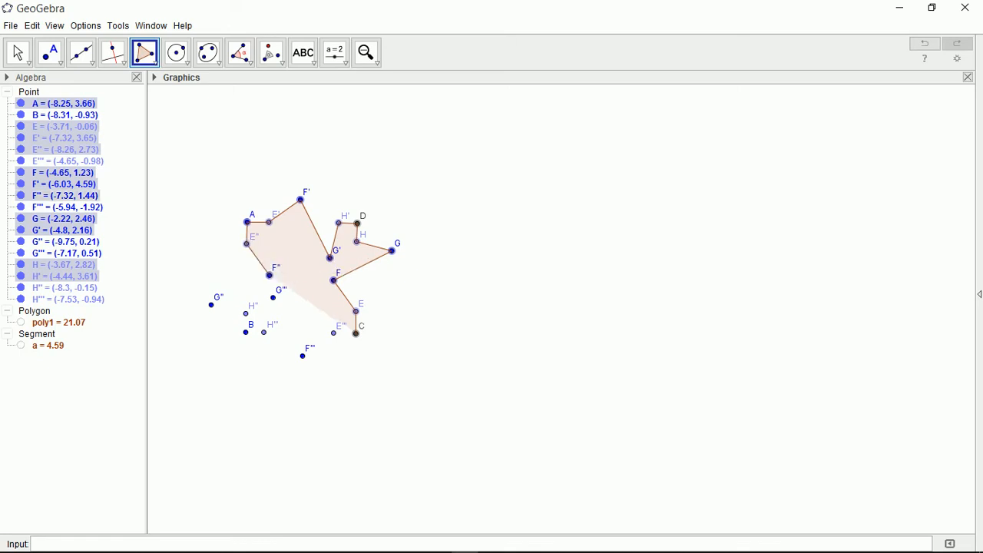
{"action": "left_click", "coordinate": [270, 275]}
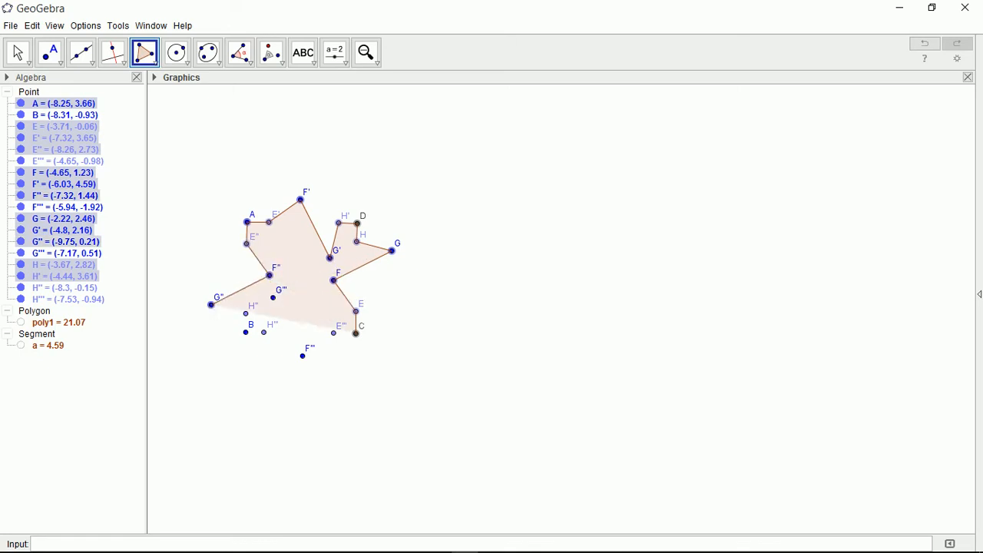
{"action": "left_click", "coordinate": [245, 314]}
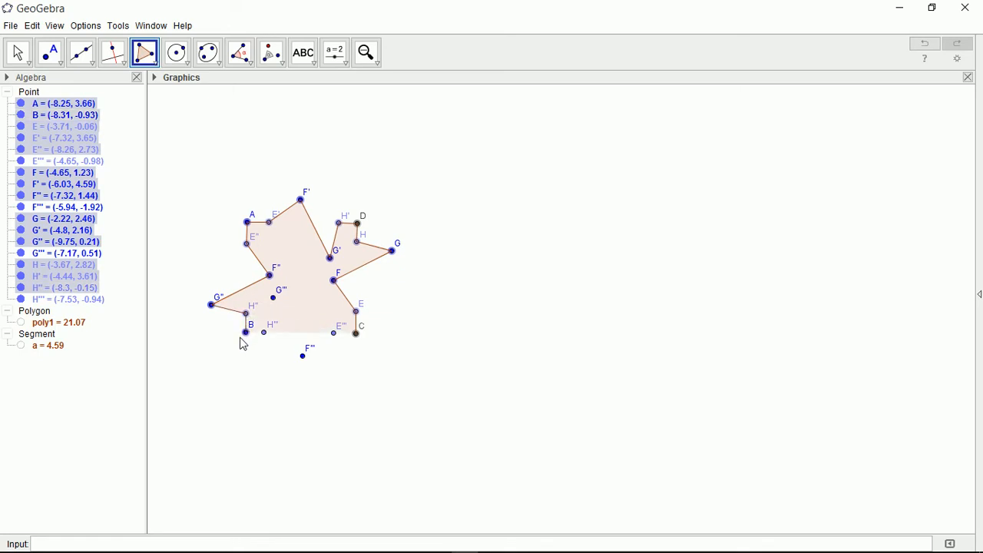
{"action": "left_click", "coordinate": [246, 334]}
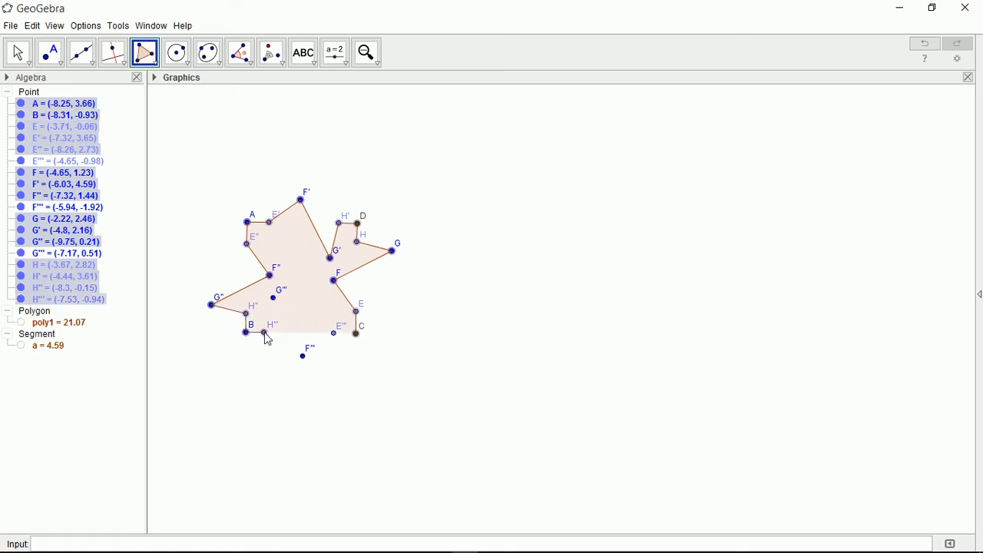
{"action": "left_click", "coordinate": [264, 331]}
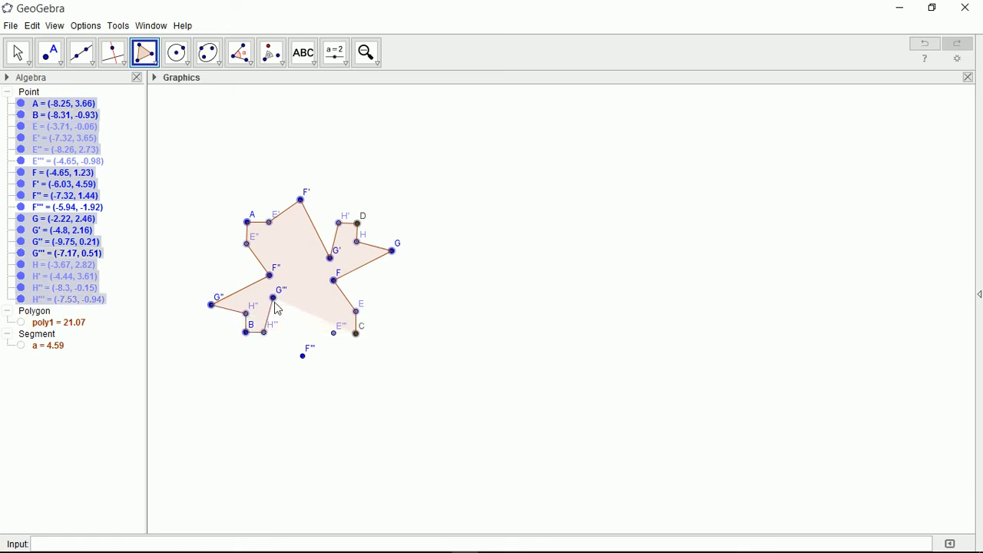
{"action": "left_click", "coordinate": [301, 358]}
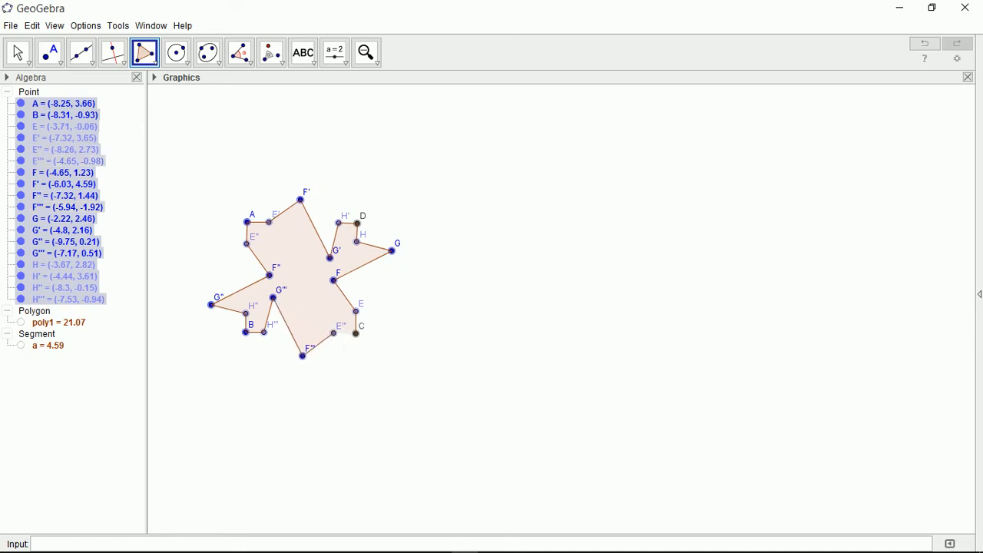
{"action": "left_click", "coordinate": [356, 334]}
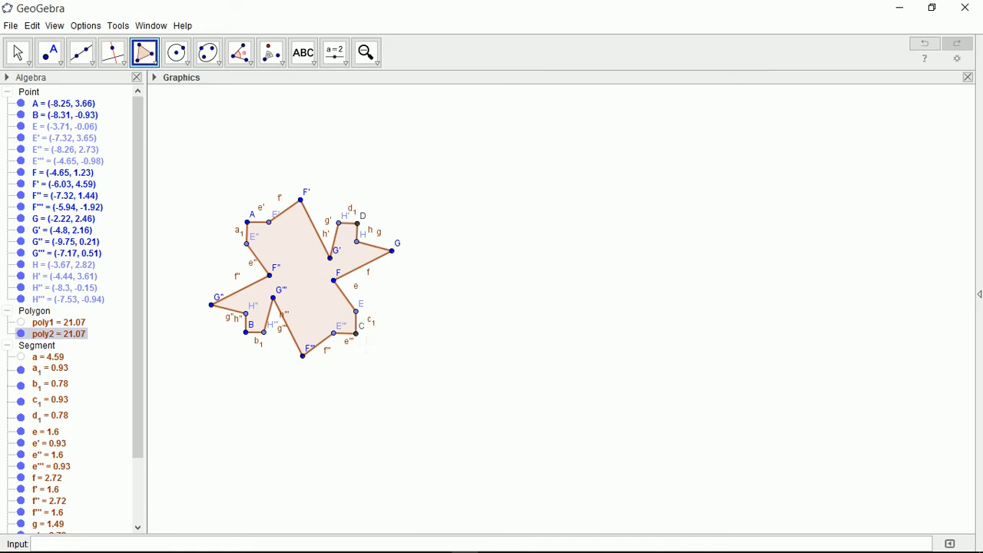
{"action": "key", "text": "Escape"}
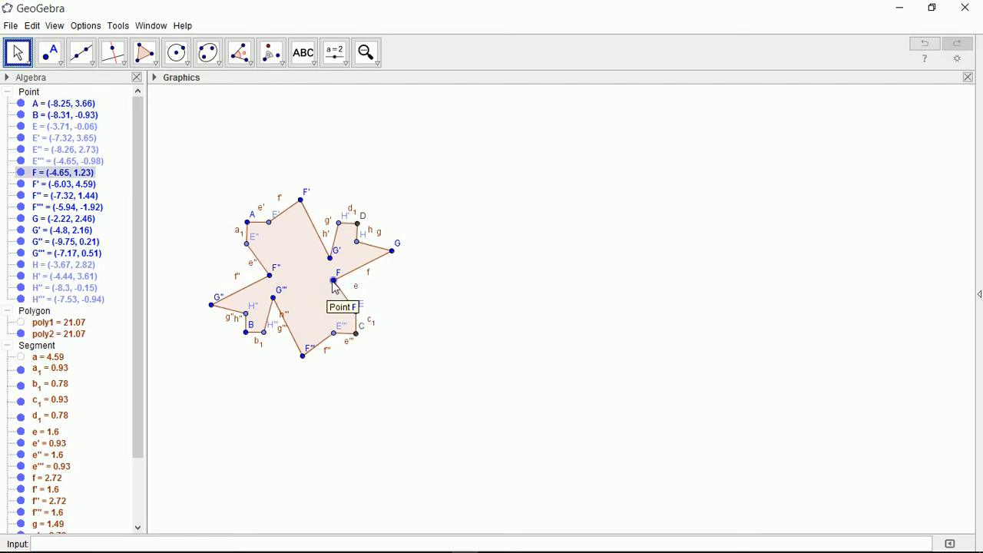
- Reshape the tile by moving F to about (-4.38, 1.65), G to about (-2.46, 1.74) and corner B to about (-8.07, -0.69)
{"action": "left_click_drag", "start_coordinate": [335, 284], "coordinate": [363, 287]}
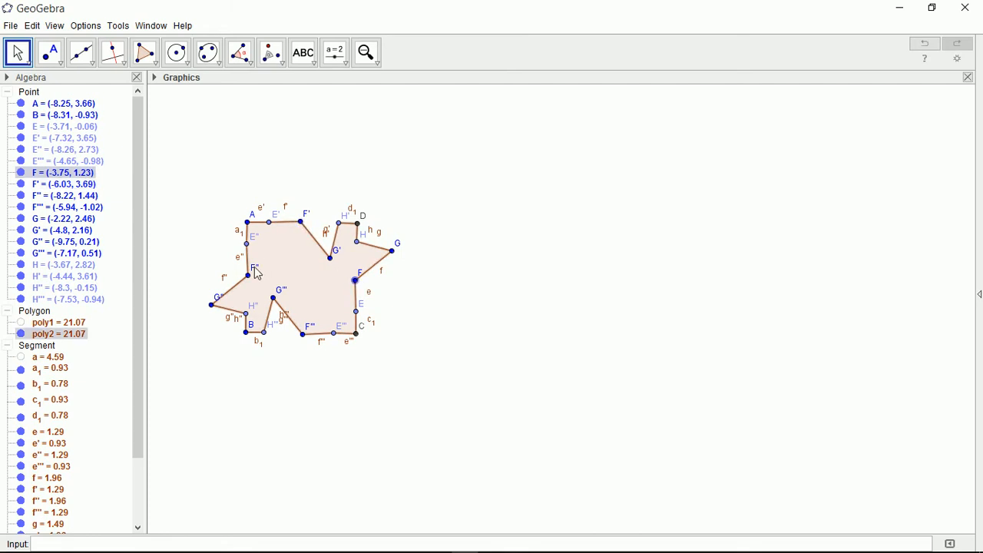
{"action": "mouse_move", "coordinate": [355, 280]}
{"action": "left_mouse_down"}
{"action": "mouse_move", "coordinate": [362, 263]}
{"action": "mouse_move", "coordinate": [364, 273]}
{"action": "mouse_move", "coordinate": [346, 282]}
{"action": "left_mouse_up"}
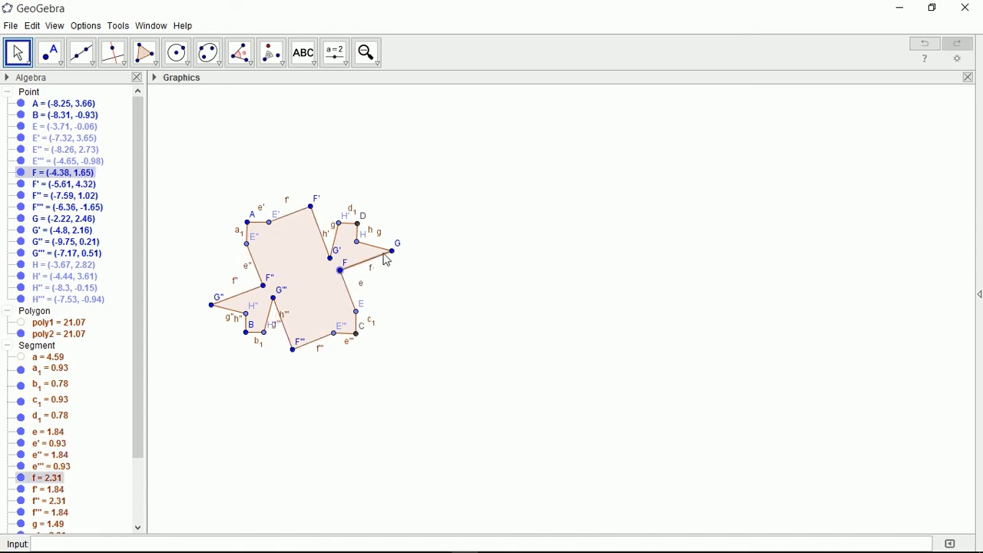
{"action": "mouse_move", "coordinate": [394, 254]}
{"action": "left_mouse_down"}
{"action": "mouse_move", "coordinate": [389, 284]}
{"action": "mouse_move", "coordinate": [395, 259]}
{"action": "mouse_move", "coordinate": [386, 268]}
{"action": "left_mouse_up"}
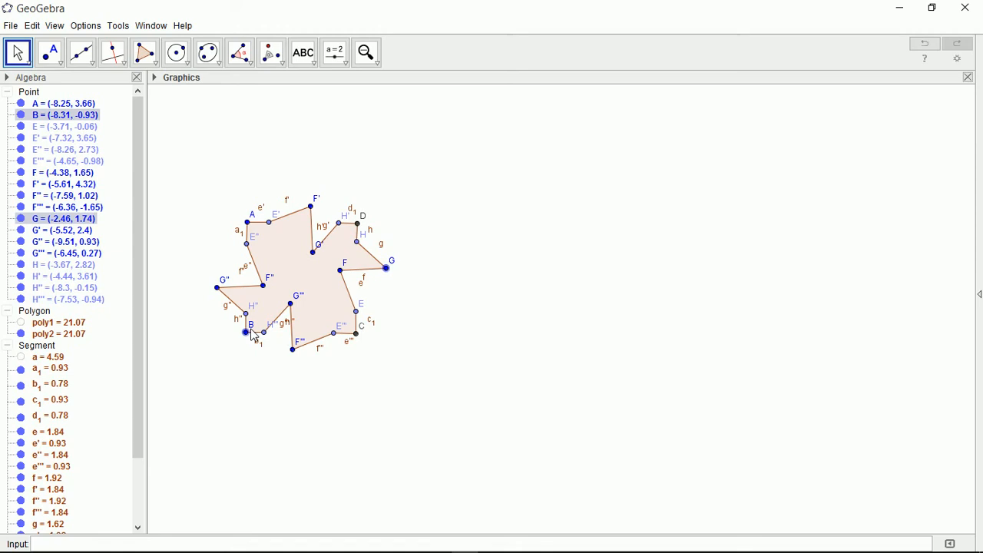
{"action": "mouse_move", "coordinate": [244, 333]}
{"action": "left_mouse_down"}
{"action": "mouse_move", "coordinate": [256, 345]}
{"action": "mouse_move", "coordinate": [304, 316]}
{"action": "mouse_move", "coordinate": [234, 346]}
{"action": "mouse_move", "coordinate": [258, 336]}
{"action": "mouse_move", "coordinate": [252, 327]}
{"action": "left_mouse_up"}
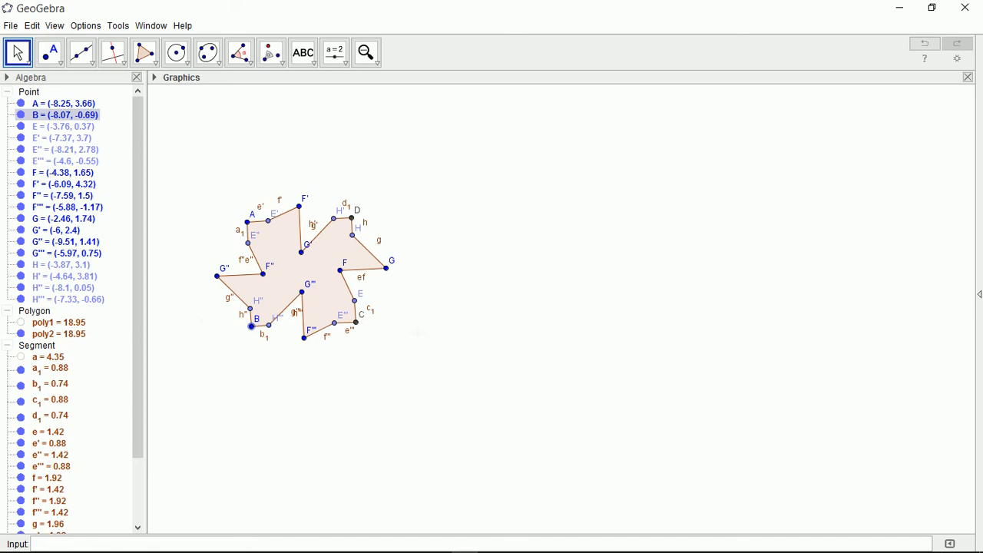
- Rotate the tile poly2 by 90° clockwise around its corner point D
{"action": "left_click", "coordinate": [273, 58]}
{"action": "left_click", "coordinate": [298, 166]}
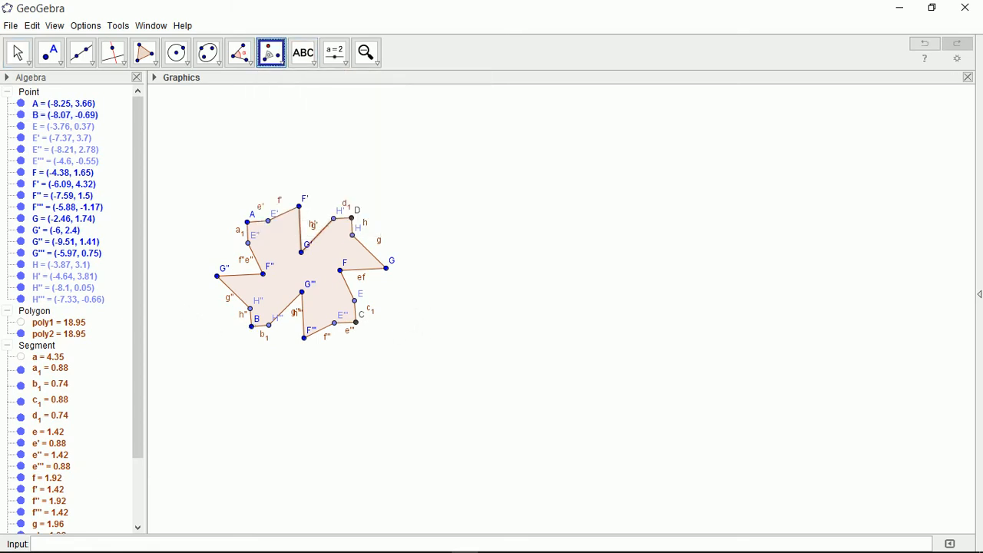
{"action": "left_click", "coordinate": [292, 279]}
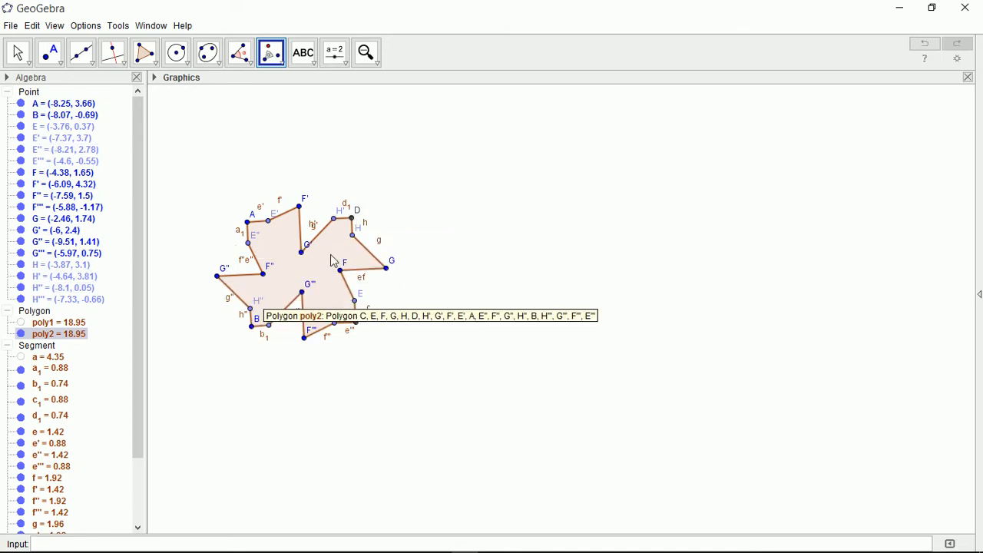
{"action": "left_click", "coordinate": [355, 220]}
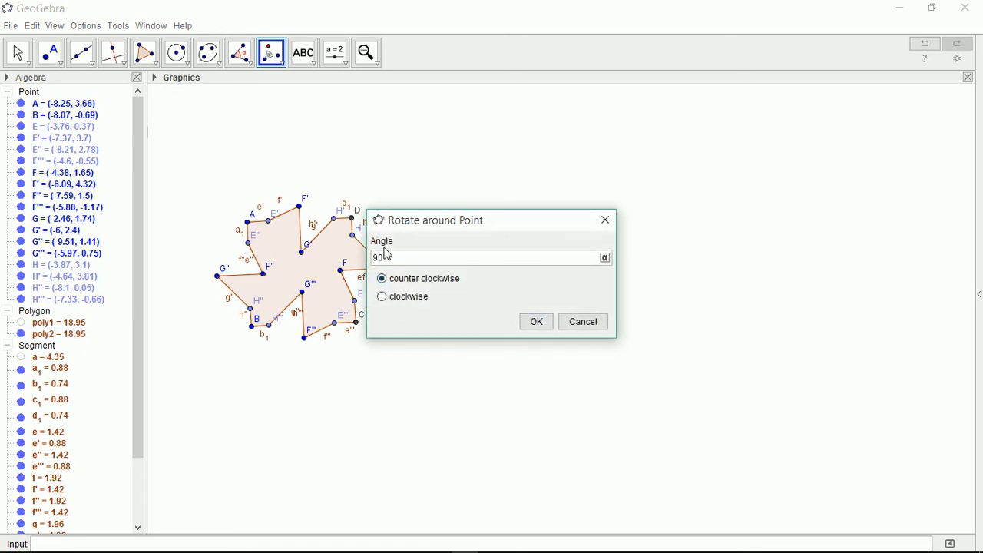
{"action": "left_click", "coordinate": [390, 301]}
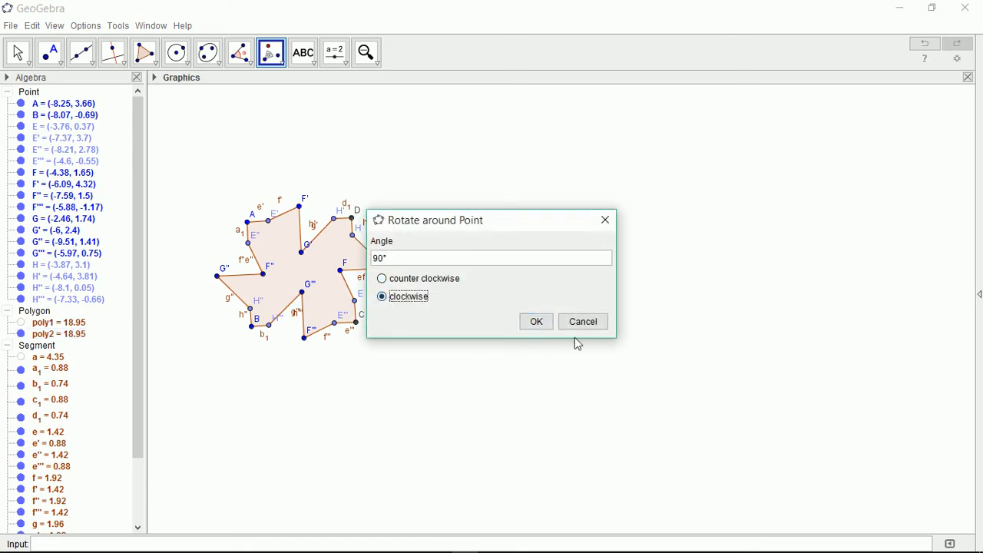
{"action": "left_click", "coordinate": [536, 322]}
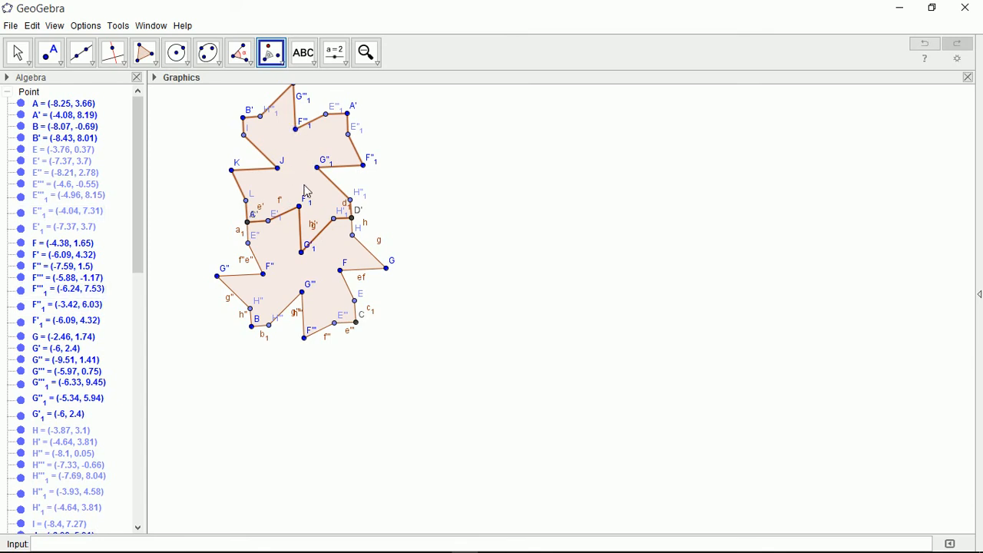
- Rotate the newest tile copy 90° clockwise around D, and repeat with the resulting copy to complete four tiles around D
{"action": "left_click", "coordinate": [352, 218]}
{"action": "left_click", "coordinate": [396, 298]}
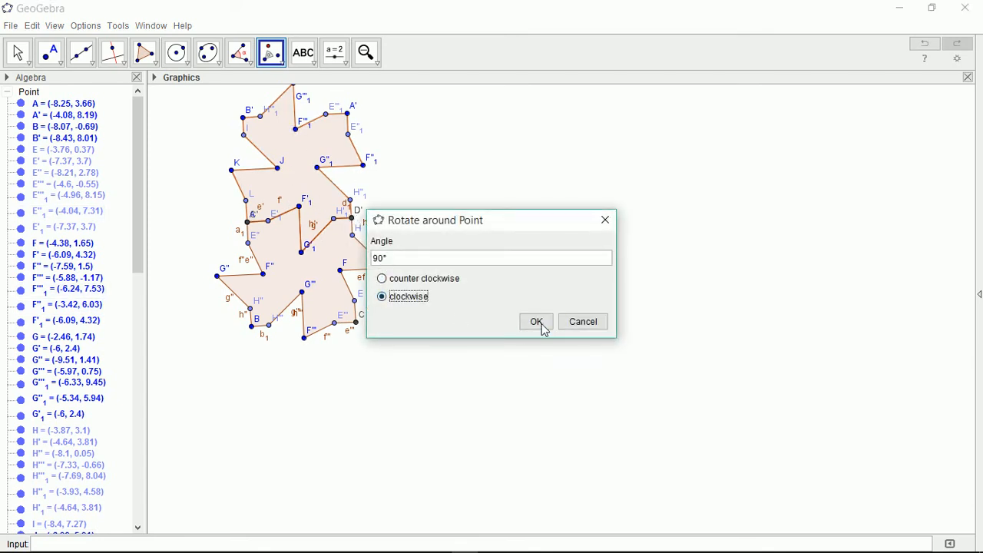
{"action": "left_click", "coordinate": [542, 324]}
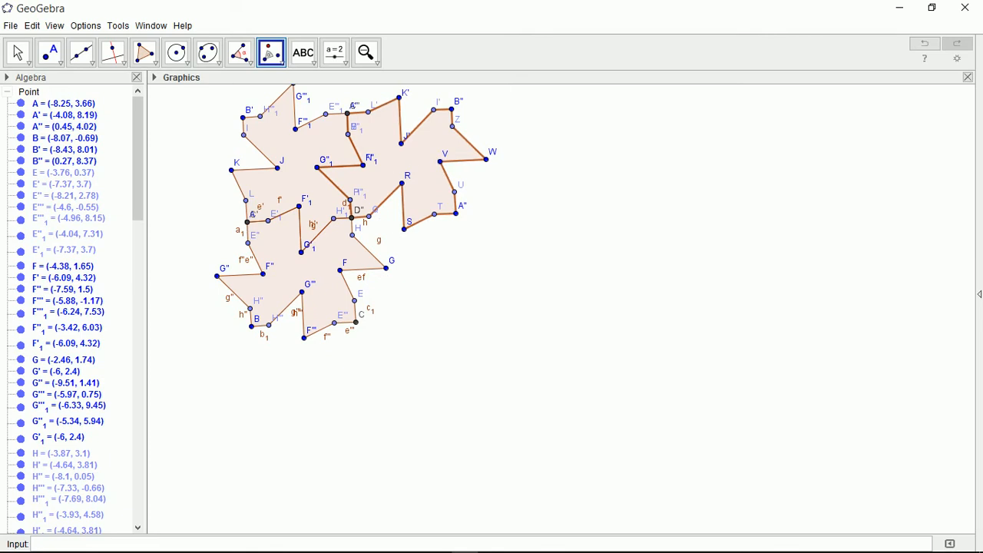
{"action": "left_click", "coordinate": [353, 230]}
{"action": "left_click", "coordinate": [393, 297]}
{"action": "left_click", "coordinate": [533, 323]}
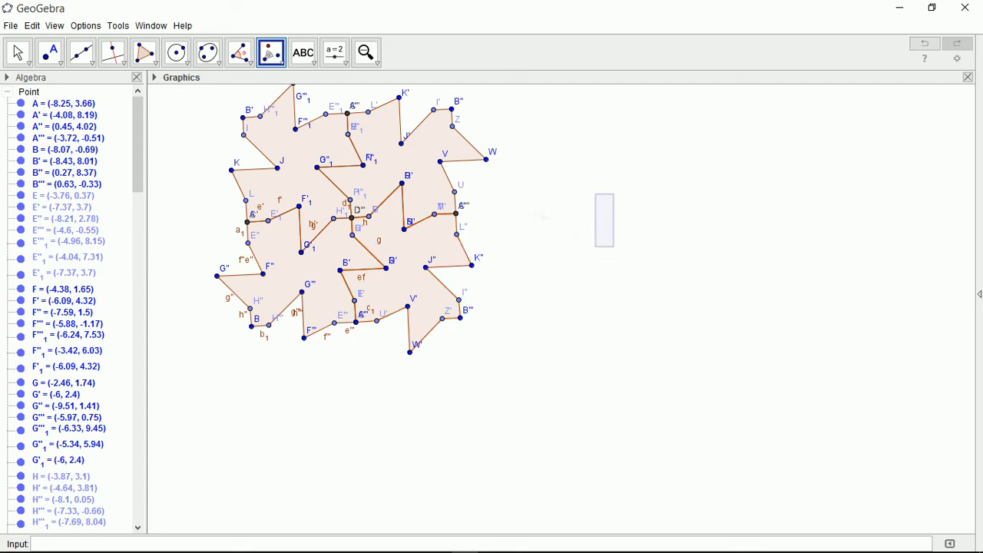
- Color the original tile poly2 blue (0, 51, 153) and set its opacity to 75
{"action": "left_click", "coordinate": [17, 52]}
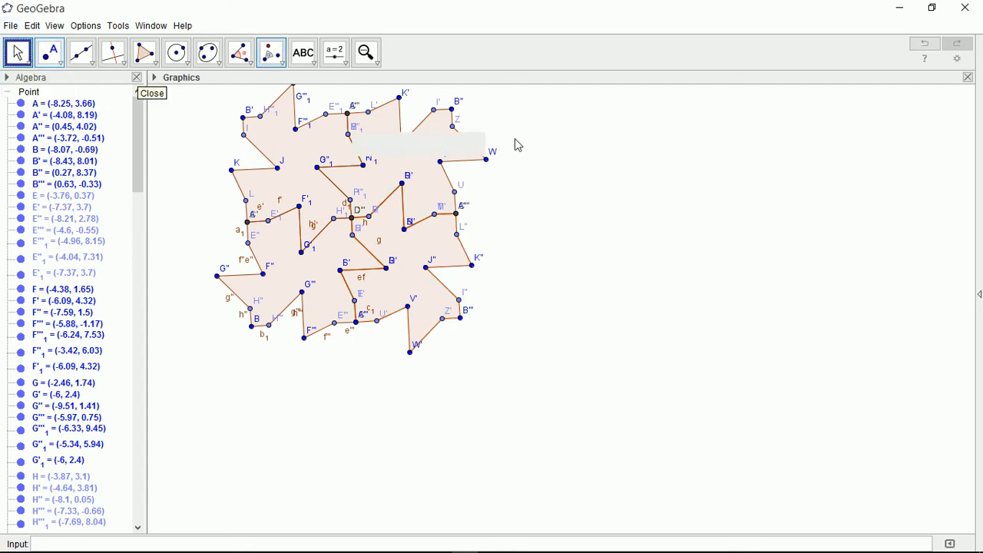
{"action": "left_click_drag", "start_coordinate": [606, 167], "coordinate": [562, 257]}
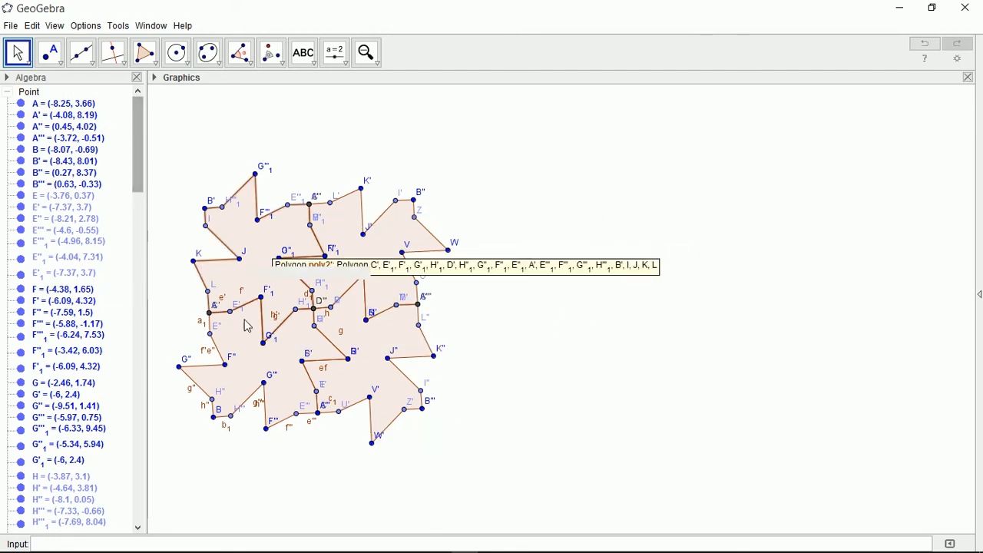
{"action": "right_click", "coordinate": [280, 353]}
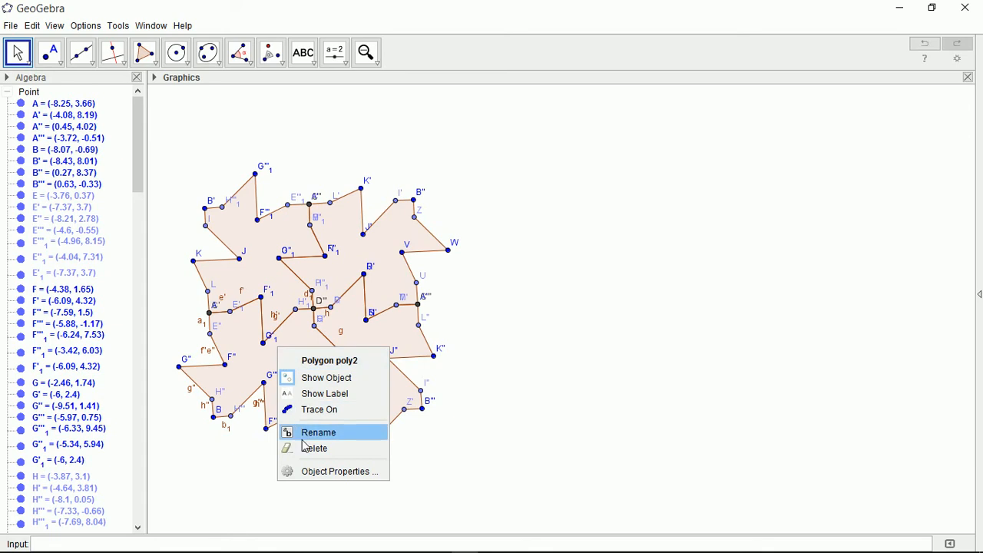
{"action": "left_click", "coordinate": [306, 472]}
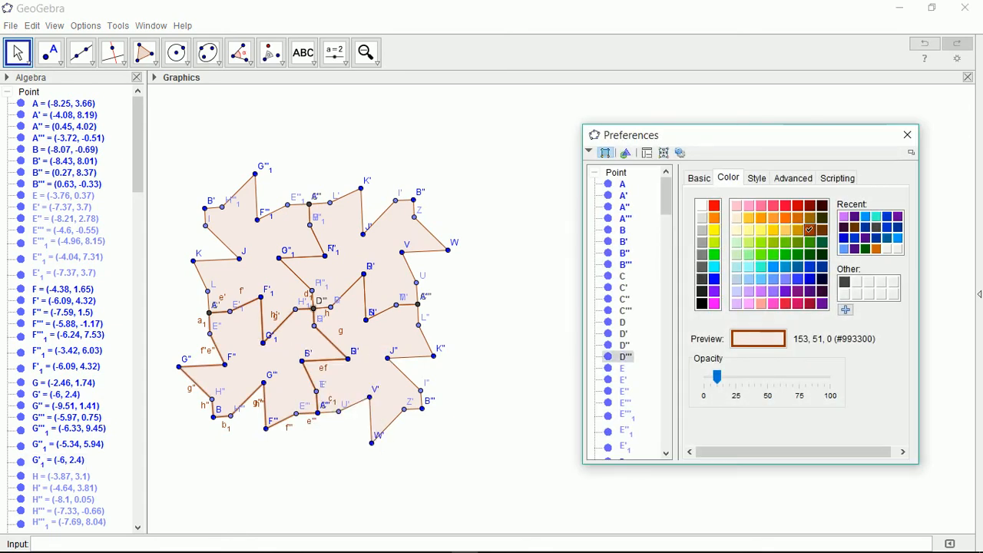
{"action": "left_click", "coordinate": [821, 266]}
{"action": "left_click_drag", "start_coordinate": [717, 377], "coordinate": [808, 384]}
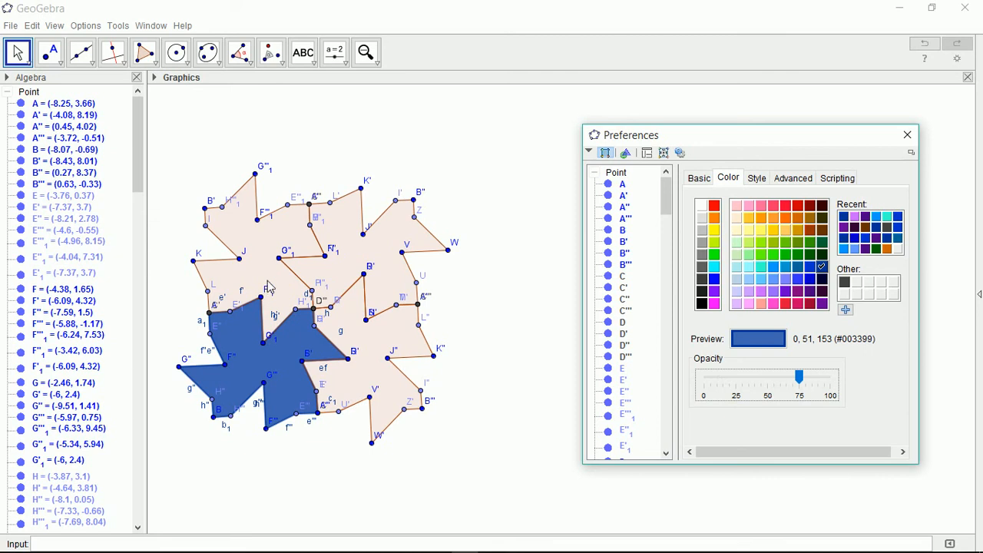
- Color the tile directly above the original dark navy (0, 0, 51) with 75 opacity
{"action": "left_click", "coordinate": [268, 253]}
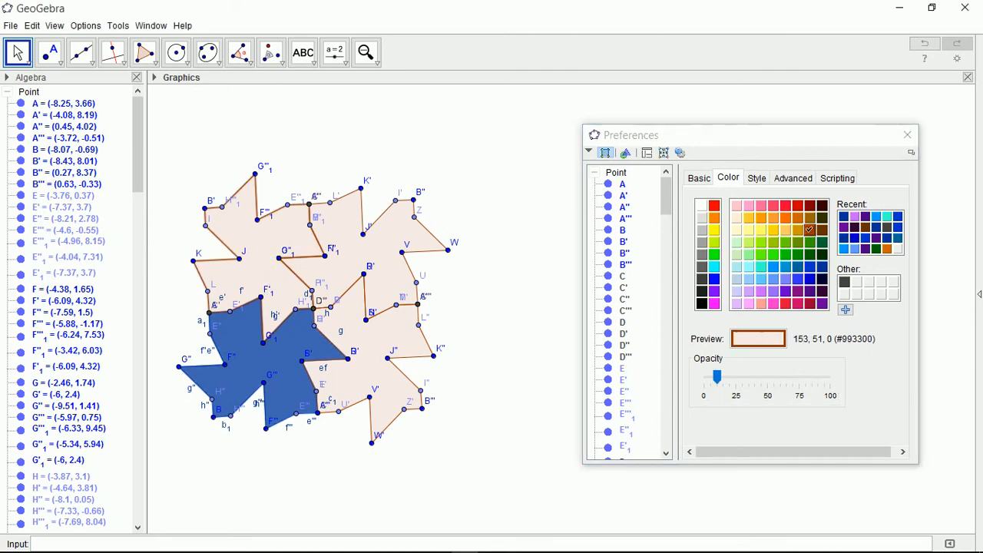
{"action": "left_click", "coordinate": [822, 279]}
{"action": "left_click_drag", "start_coordinate": [716, 377], "coordinate": [805, 386]}
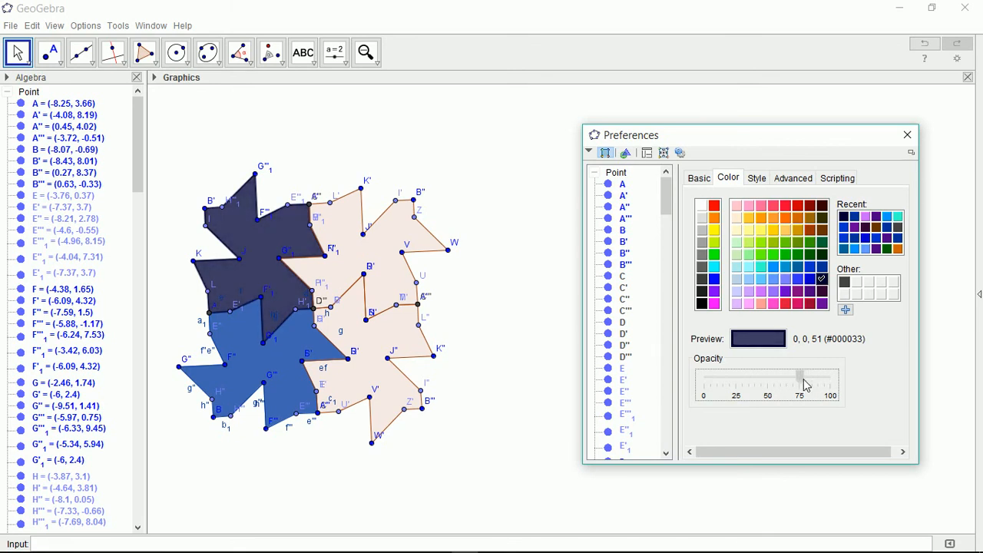
- Color the tile diagonally opposite the blue one purple (102, 0, 204) with 75 opacity
{"action": "left_click", "coordinate": [383, 239]}
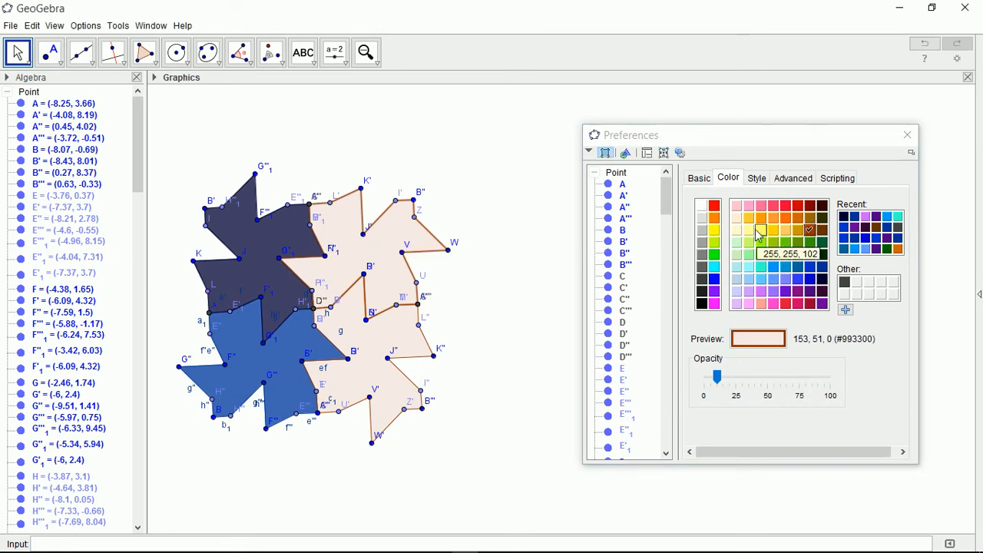
{"action": "left_click", "coordinate": [785, 291]}
{"action": "left_click", "coordinate": [801, 392]}
{"action": "left_click", "coordinate": [801, 392]}
{"action": "left_click_drag", "start_coordinate": [768, 377], "coordinate": [802, 377]}
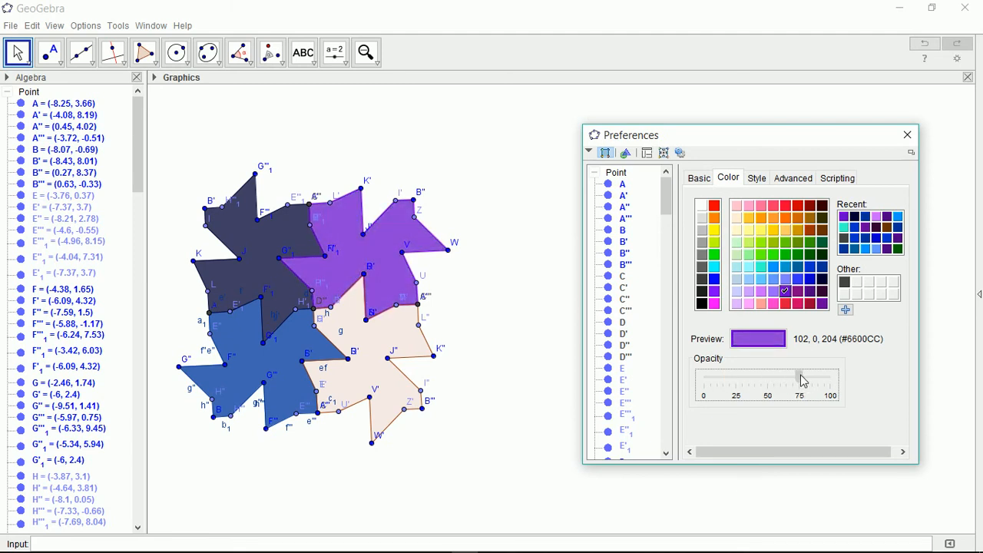
- Color the remaining pale tile below the purple one turquoise (51, 255, 204) with 75 opacity, and close the preferences
{"action": "left_click", "coordinate": [370, 382]}
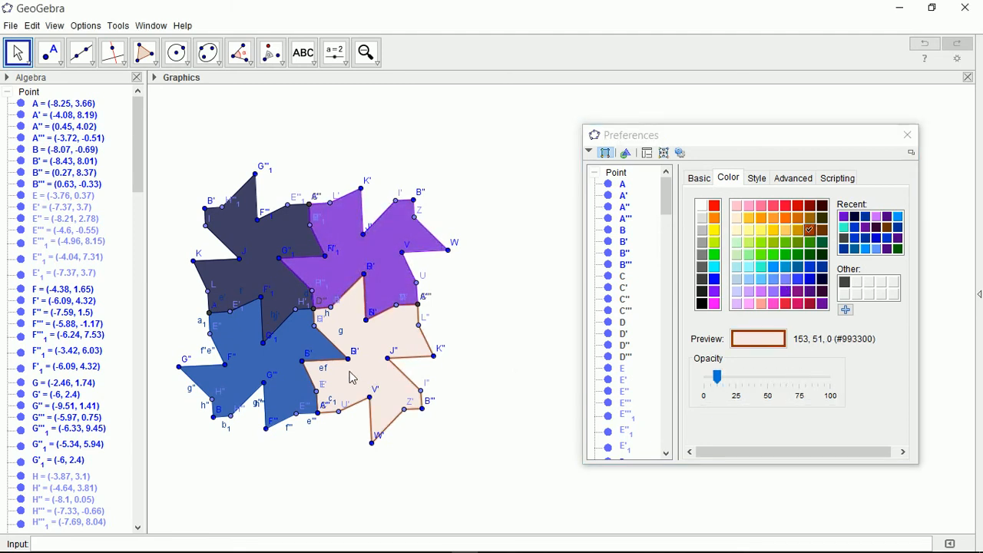
{"action": "left_click", "coordinate": [760, 266]}
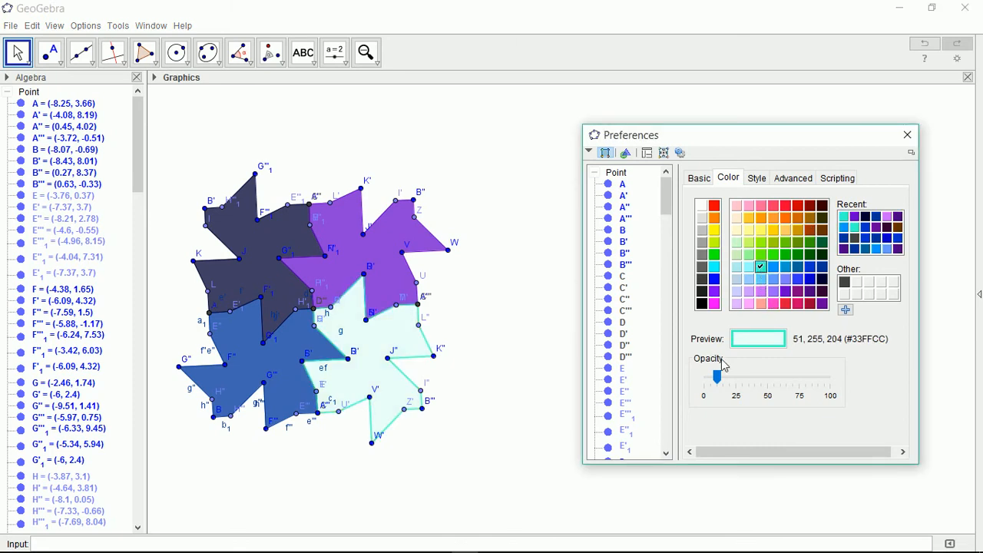
{"action": "left_click_drag", "start_coordinate": [718, 377], "coordinate": [802, 382]}
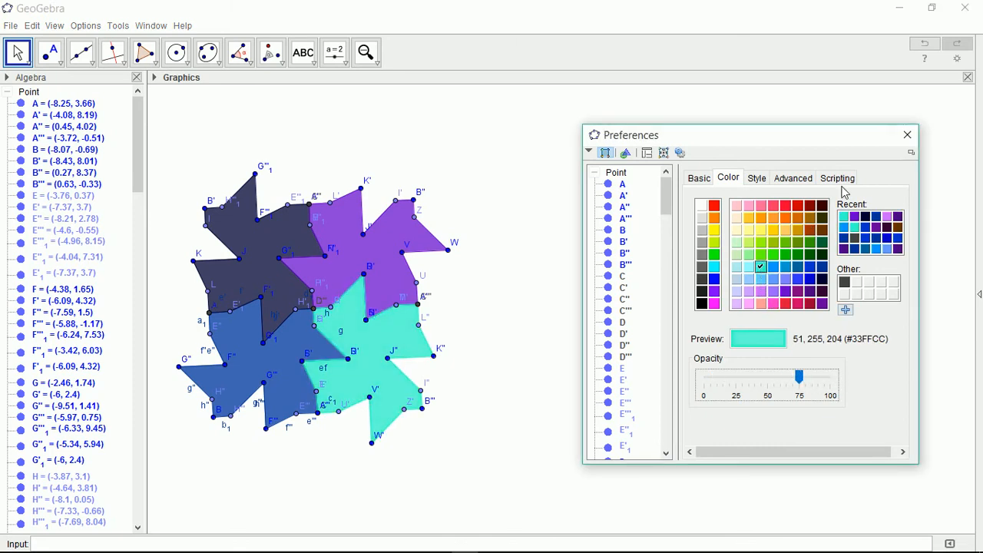
{"action": "left_click", "coordinate": [907, 135]}
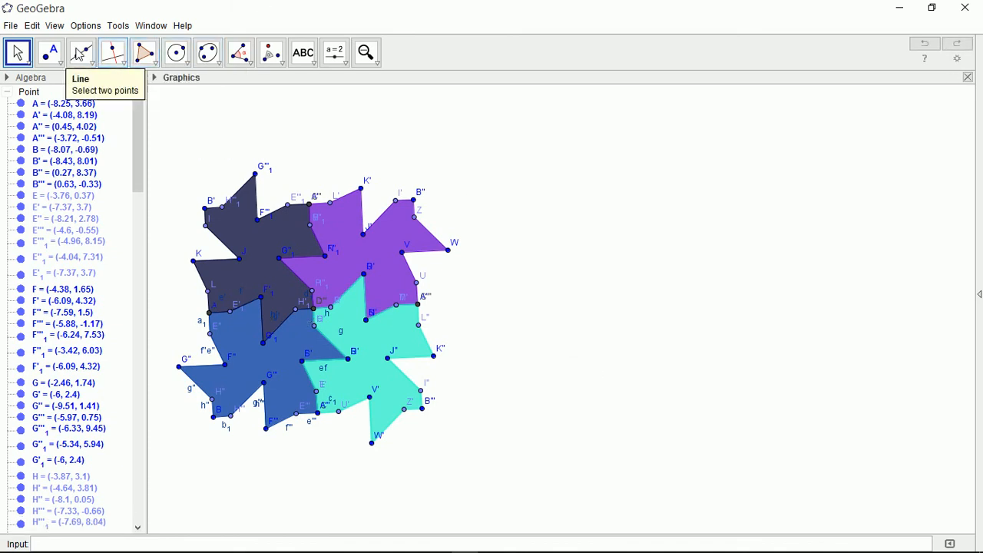
- Draw a vector from point A across the four-tile block to point A''
{"action": "left_click", "coordinate": [90, 67]}
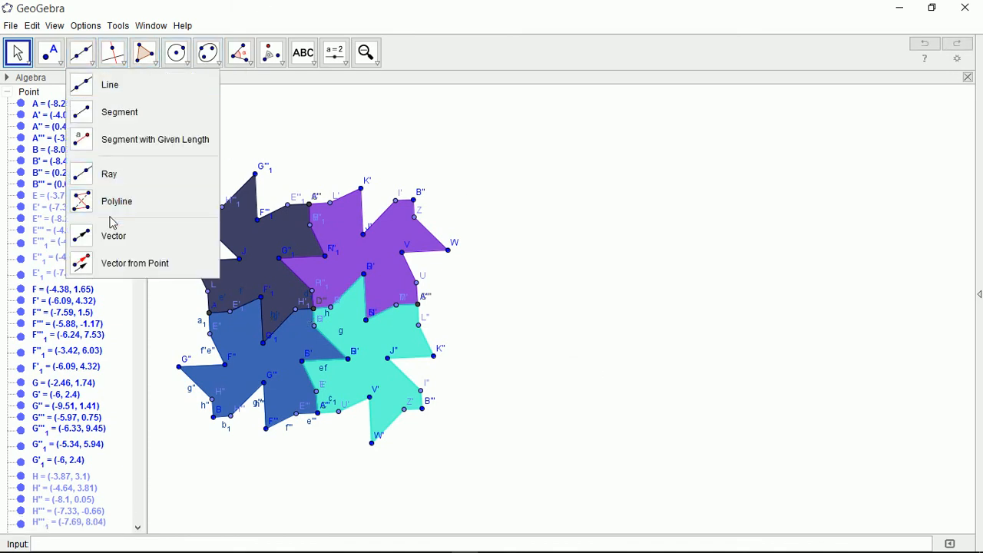
{"action": "left_click", "coordinate": [208, 315]}
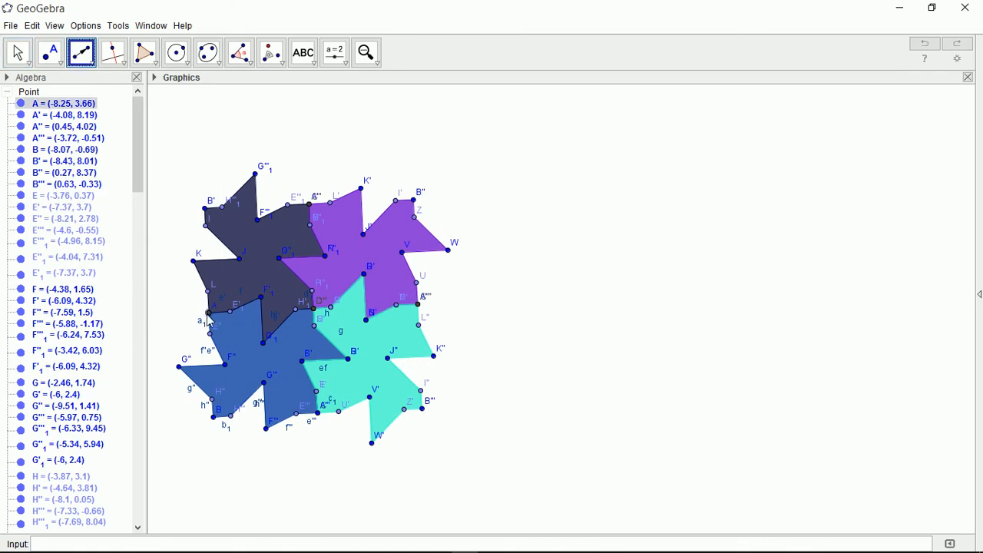
{"action": "left_click", "coordinate": [419, 305]}
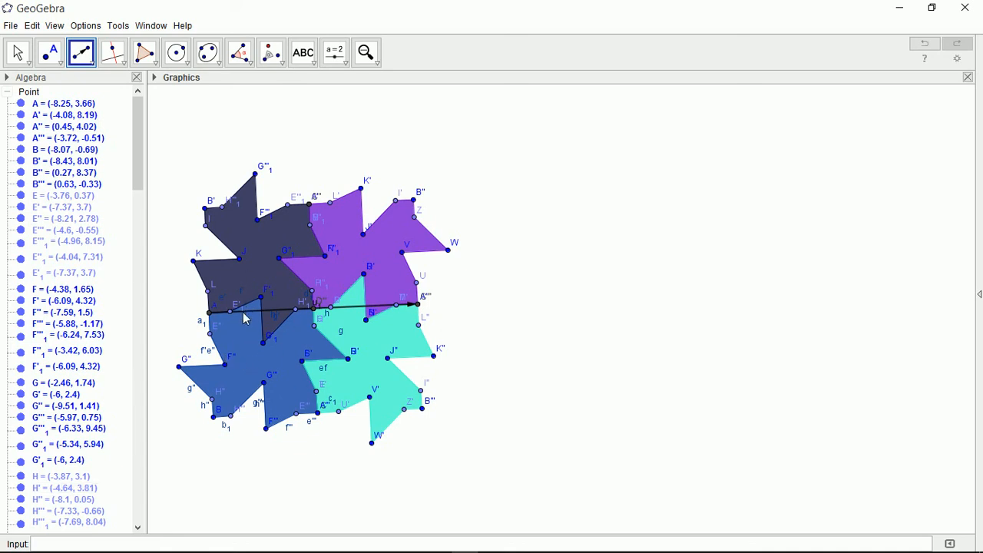
- Translate the blue, navy, purple and turquoise tiles by the vector from A to A''
{"action": "left_click", "coordinate": [271, 54]}
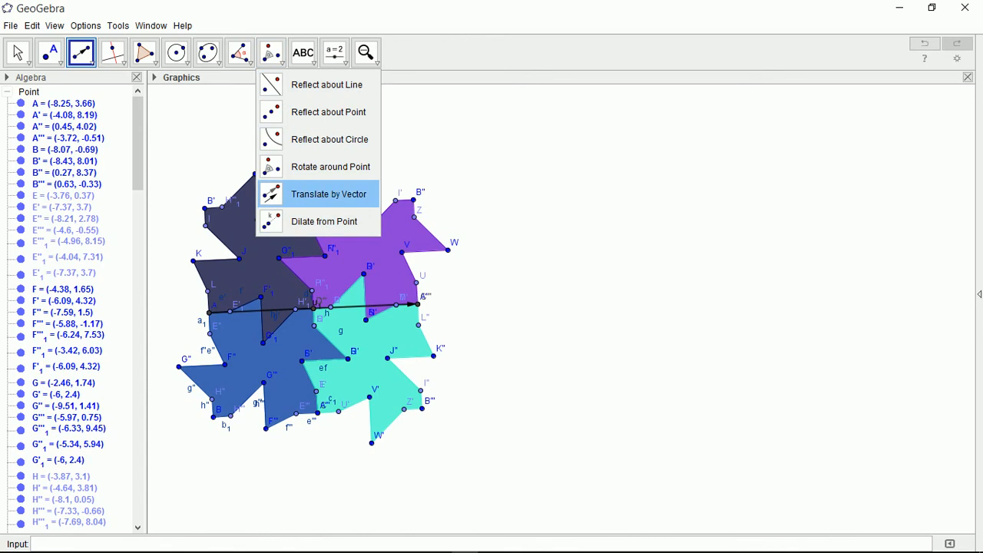
{"action": "left_click", "coordinate": [319, 194]}
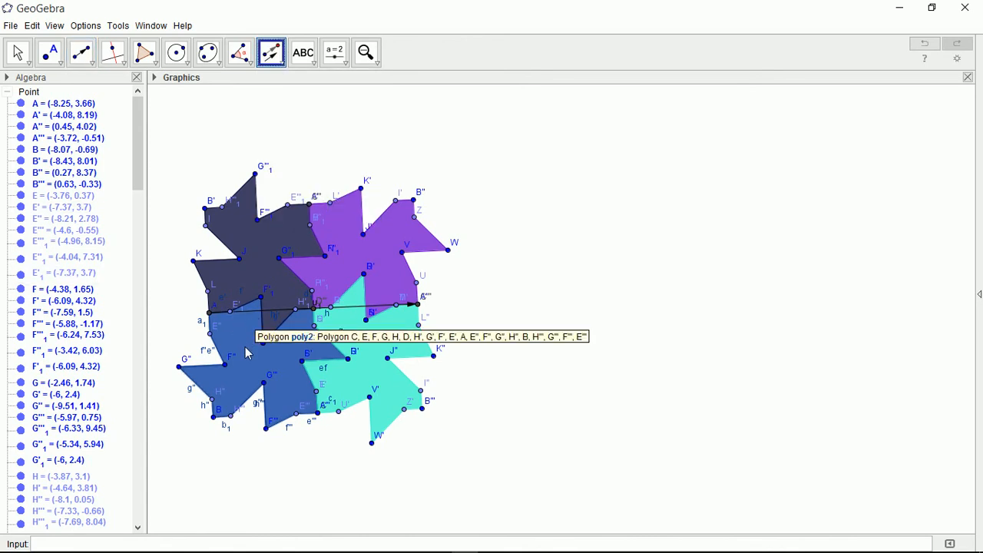
{"action": "left_click", "coordinate": [268, 311]}
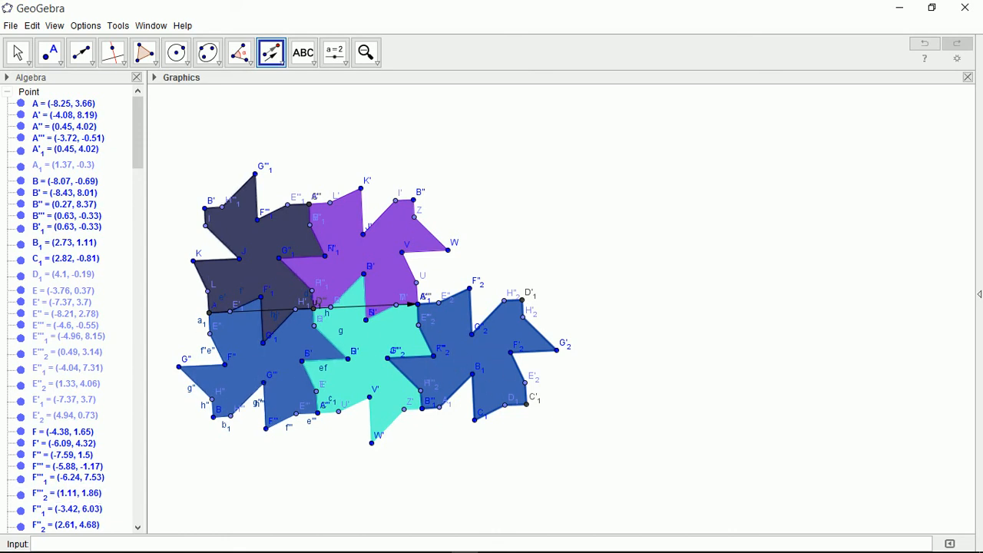
{"action": "left_click", "coordinate": [248, 311]}
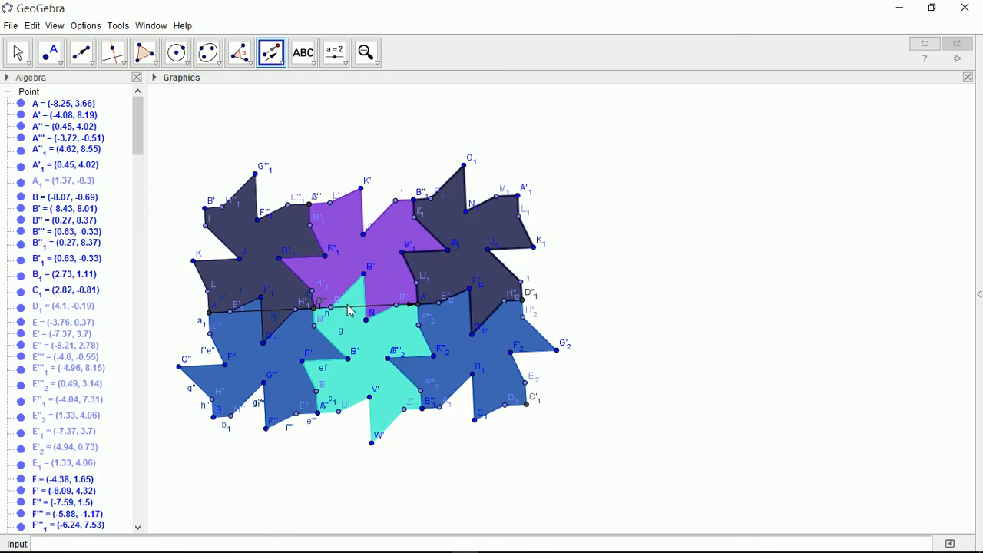
{"action": "left_click", "coordinate": [351, 310]}
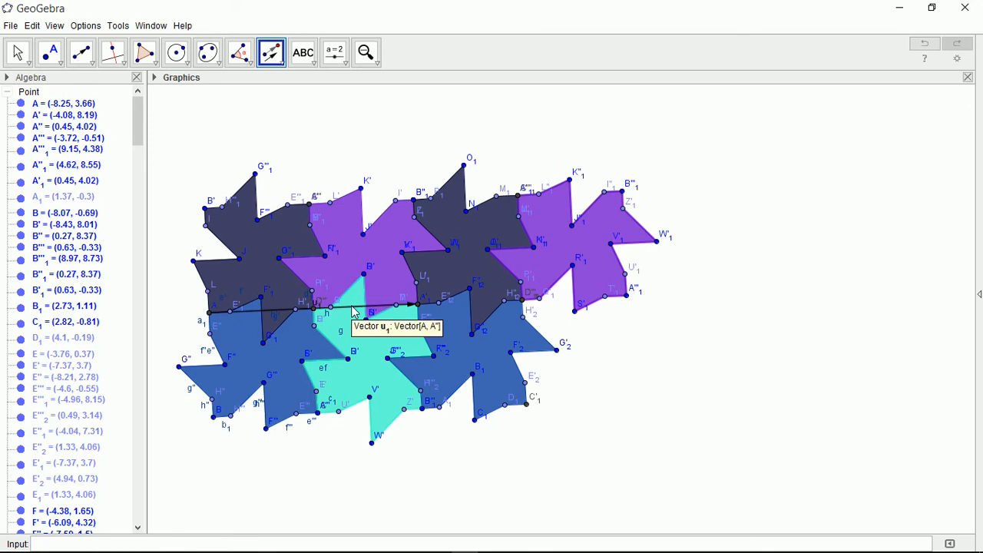
{"action": "left_click", "coordinate": [347, 311]}
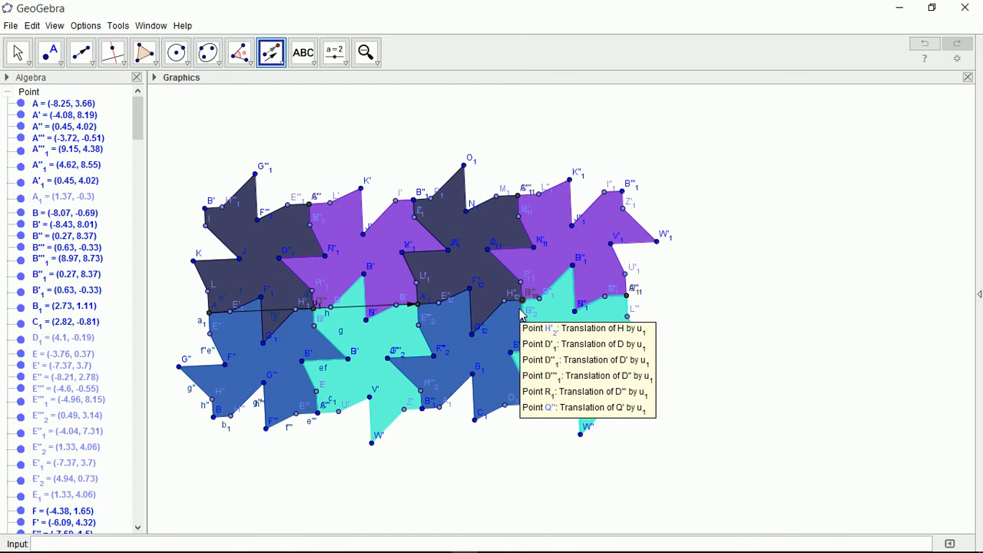
- Draw a second vector from A''' at the block's lower middle corner up to A' at its upper middle corner
{"action": "left_click", "coordinate": [82, 52]}
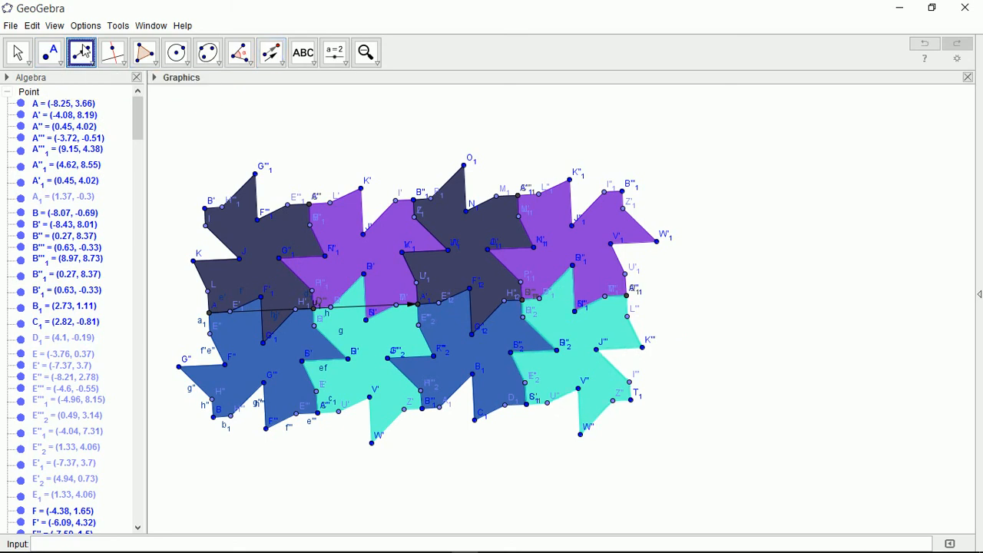
{"action": "left_click", "coordinate": [319, 412]}
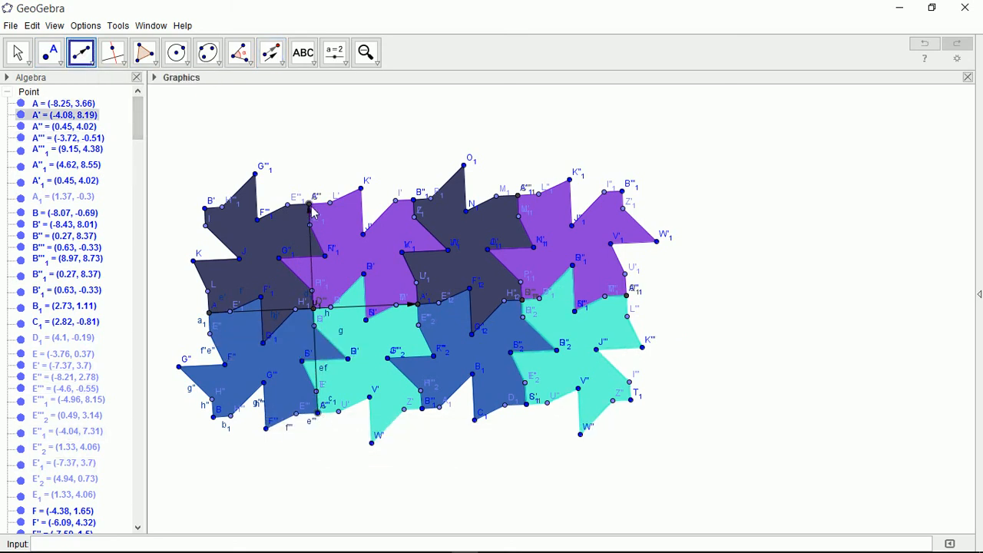
{"action": "left_click", "coordinate": [310, 206]}
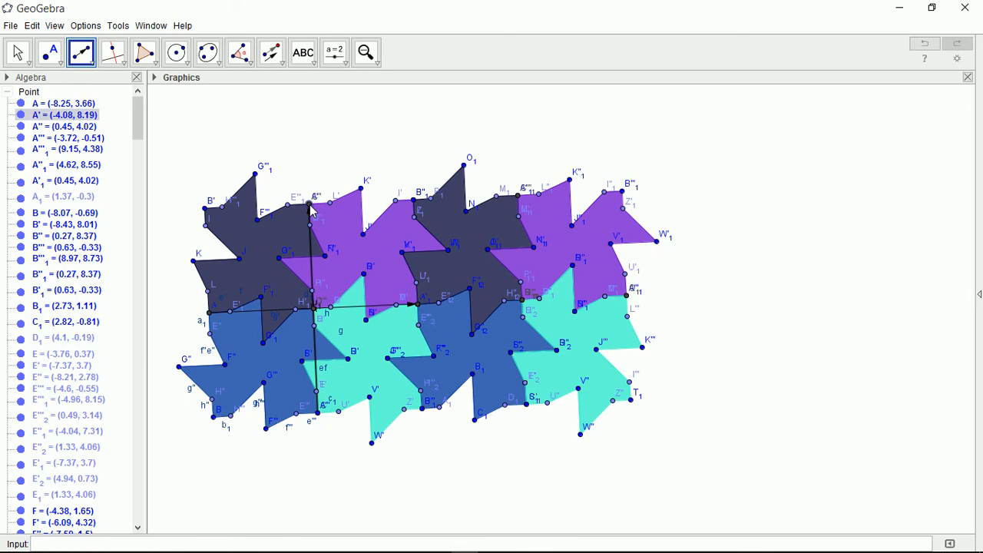
- Translate the original block's navy, blue, purple and turquoise tiles, and the neighbouring block's navy tile, by the vector from A''' to A'
{"action": "left_click", "coordinate": [273, 53]}
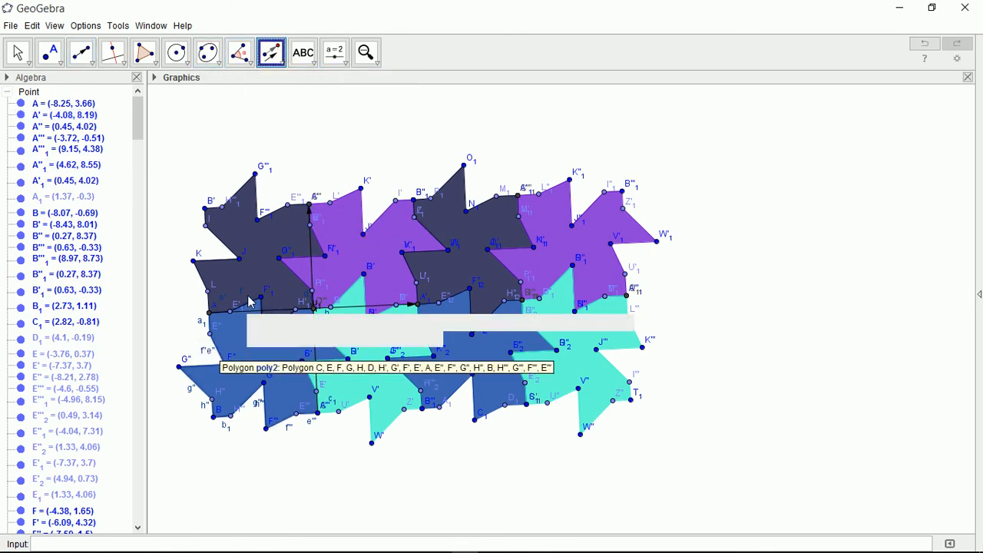
{"action": "left_click", "coordinate": [271, 272]}
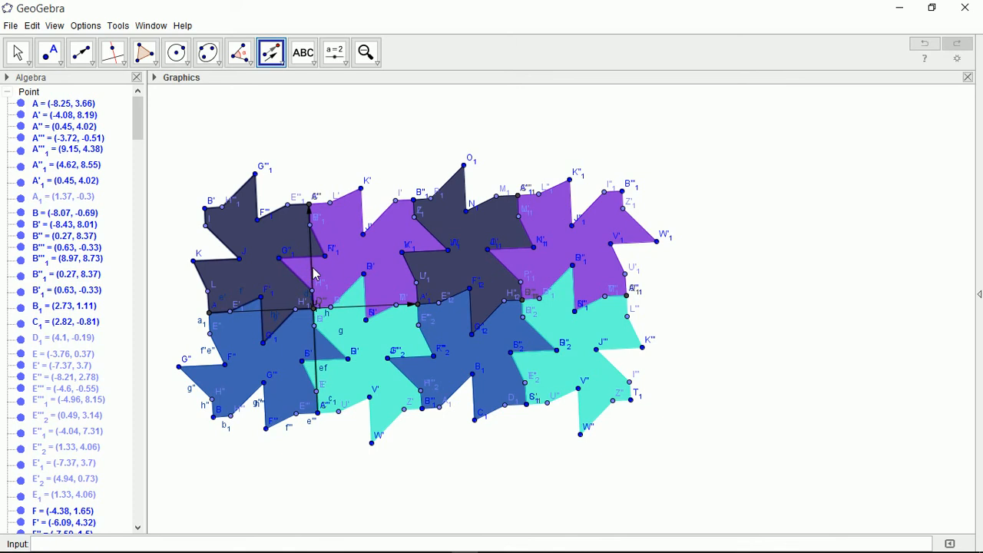
{"action": "left_click", "coordinate": [313, 274]}
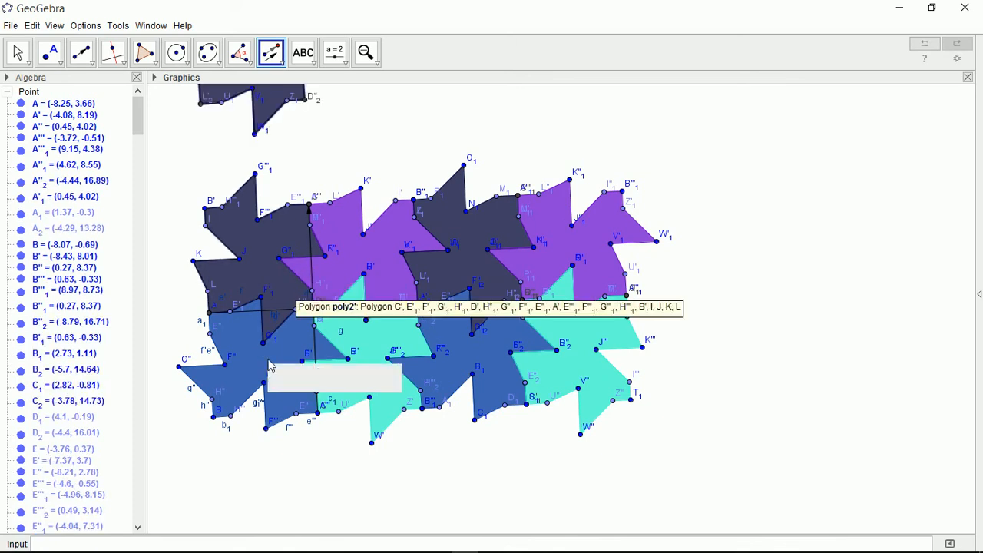
{"action": "left_click", "coordinate": [315, 276]}
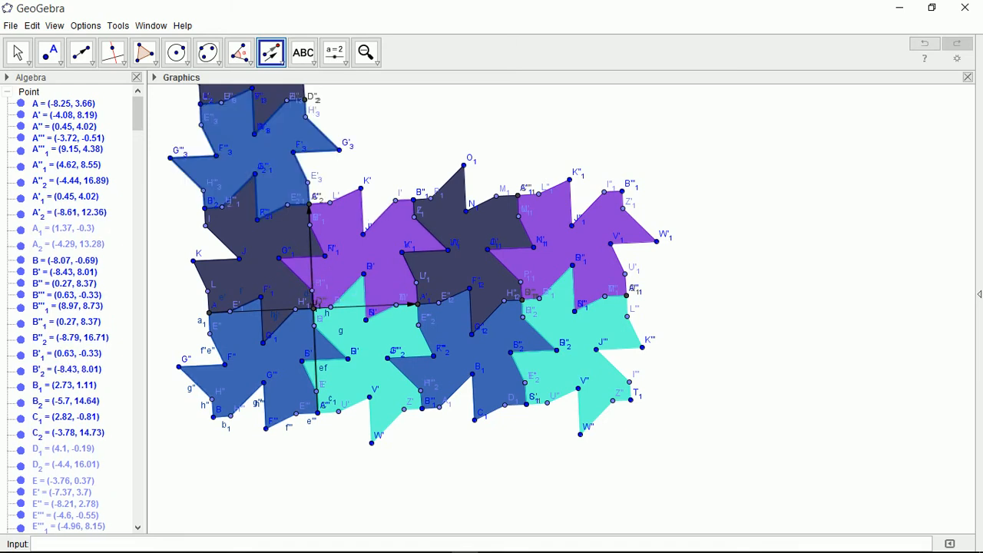
{"action": "left_click", "coordinate": [321, 285]}
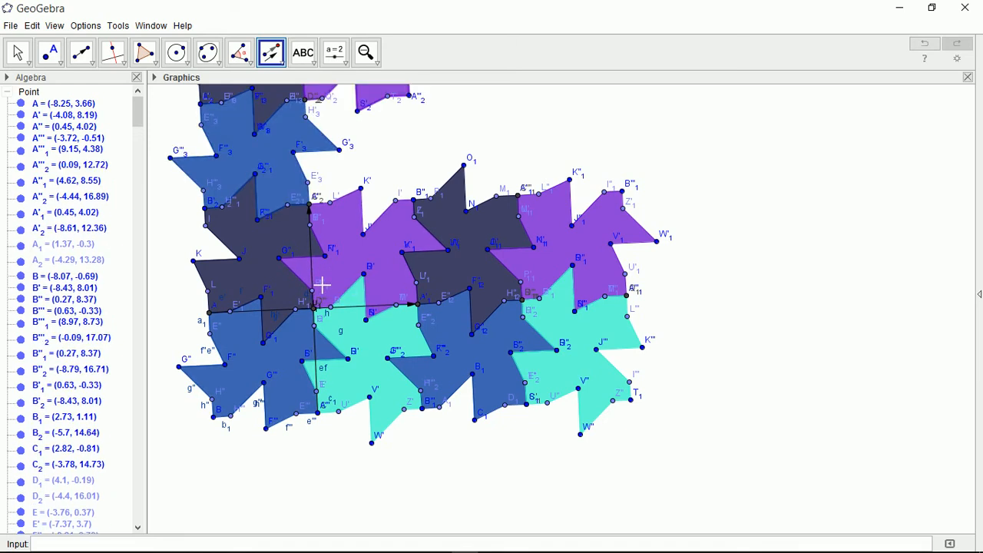
{"action": "left_click", "coordinate": [323, 378]}
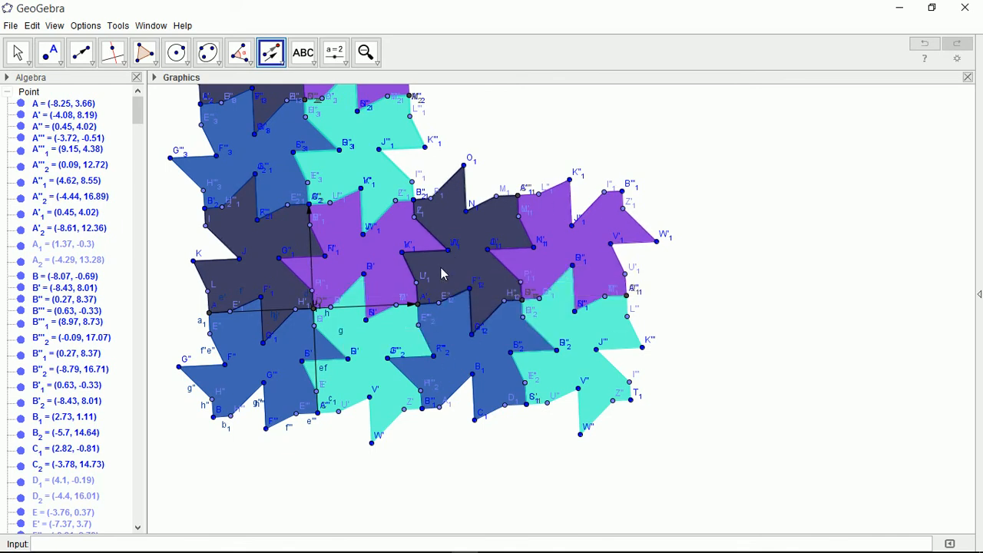
{"action": "left_click", "coordinate": [321, 281]}
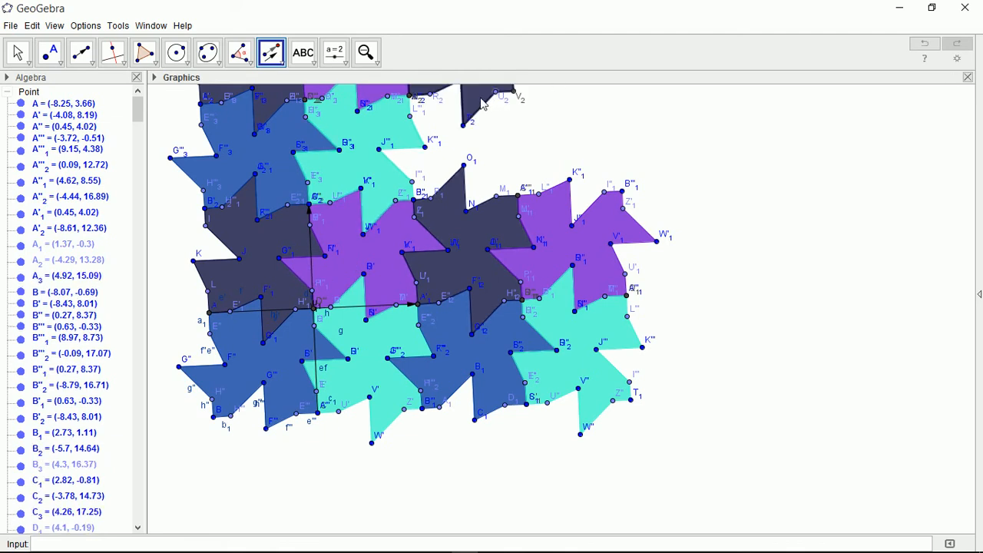
{"action": "left_click", "coordinate": [311, 269]}
{"action": "key", "text": "Escape"}
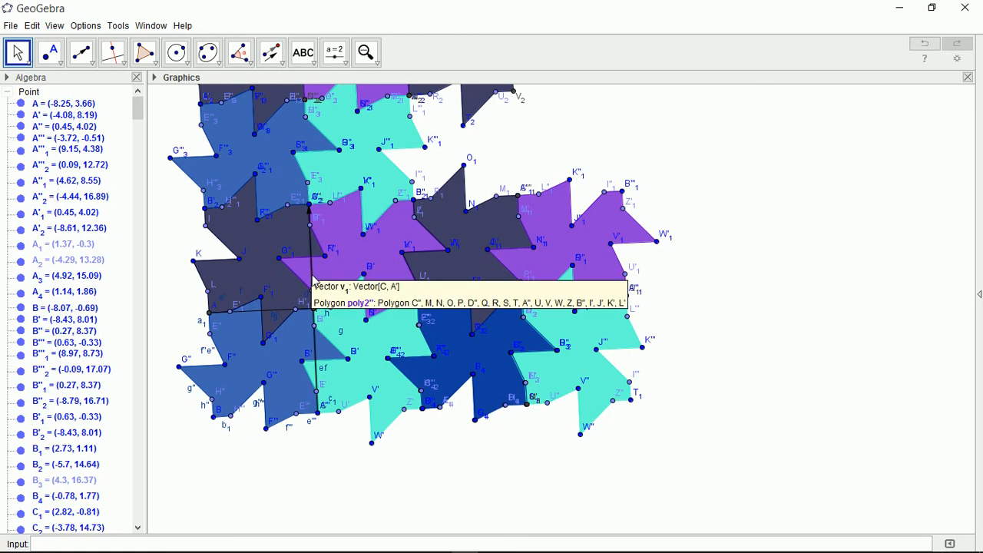
{"action": "left_click", "coordinate": [323, 286]}
{"action": "key", "text": "ctrl+z"}
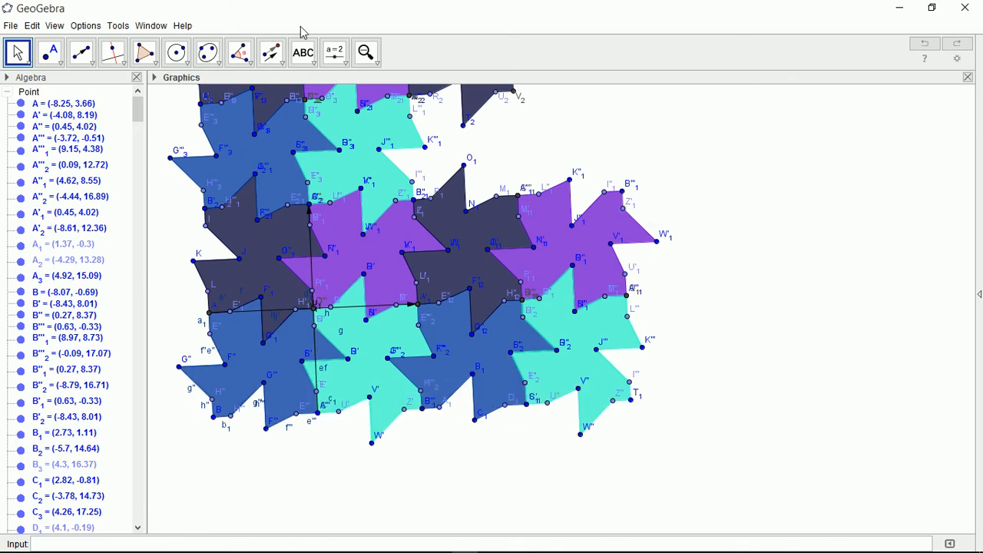
- Translate the second block's remaining blue, purple and turquoise tiles by the vertical vector to complete the upper block beside the first
{"action": "left_click", "coordinate": [377, 61]}
{"action": "left_click", "coordinate": [376, 83]}
{"action": "left_click_drag", "start_coordinate": [761, 270], "coordinate": [774, 332]}
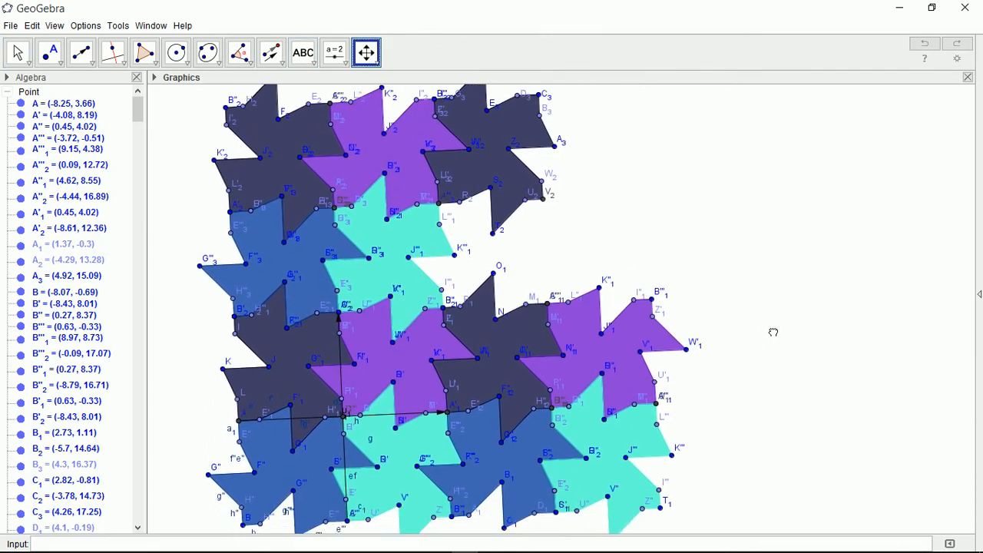
{"action": "left_click", "coordinate": [276, 53]}
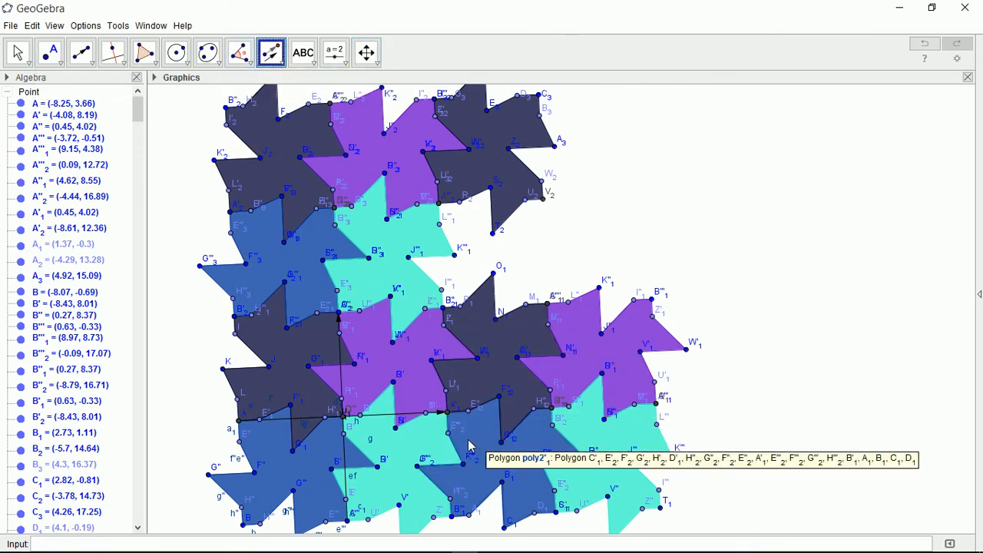
{"action": "left_click", "coordinate": [342, 378]}
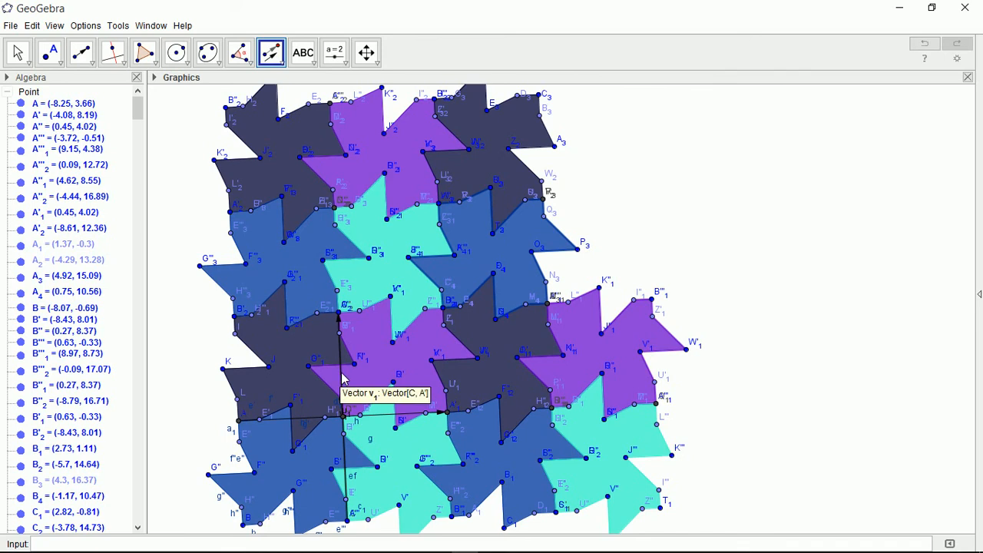
{"action": "left_click", "coordinate": [343, 416]}
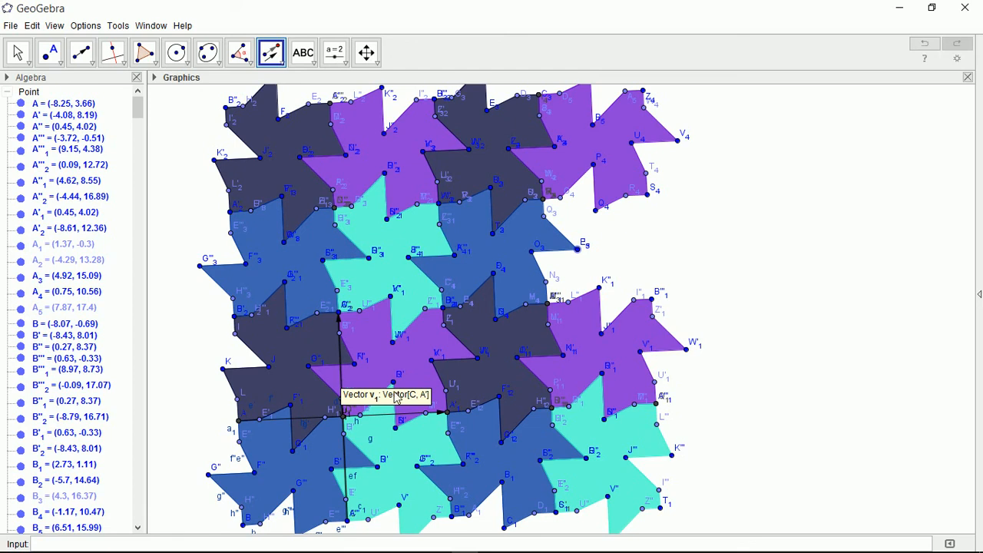
{"action": "left_click", "coordinate": [350, 386]}
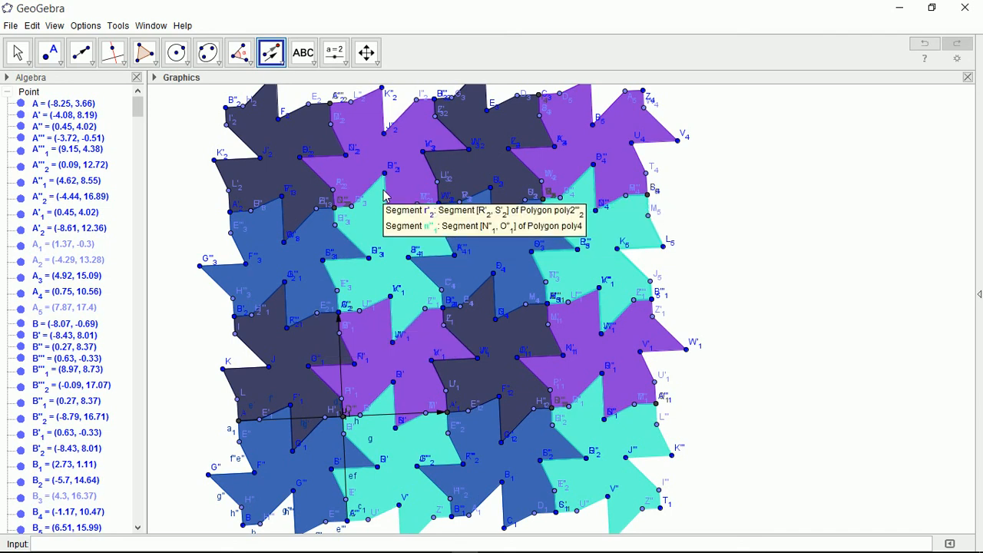
{"action": "left_click", "coordinate": [368, 56]}
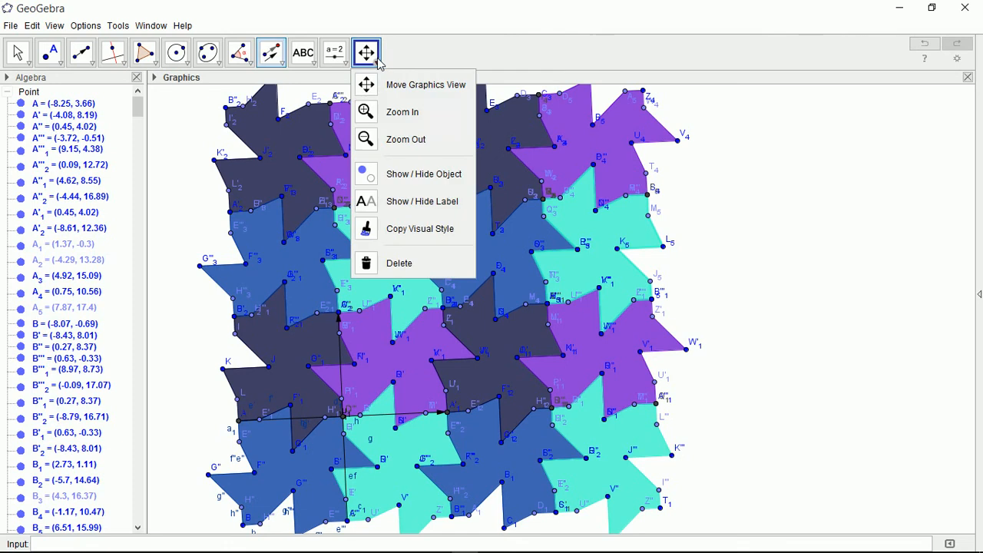
{"action": "left_click", "coordinate": [380, 139]}
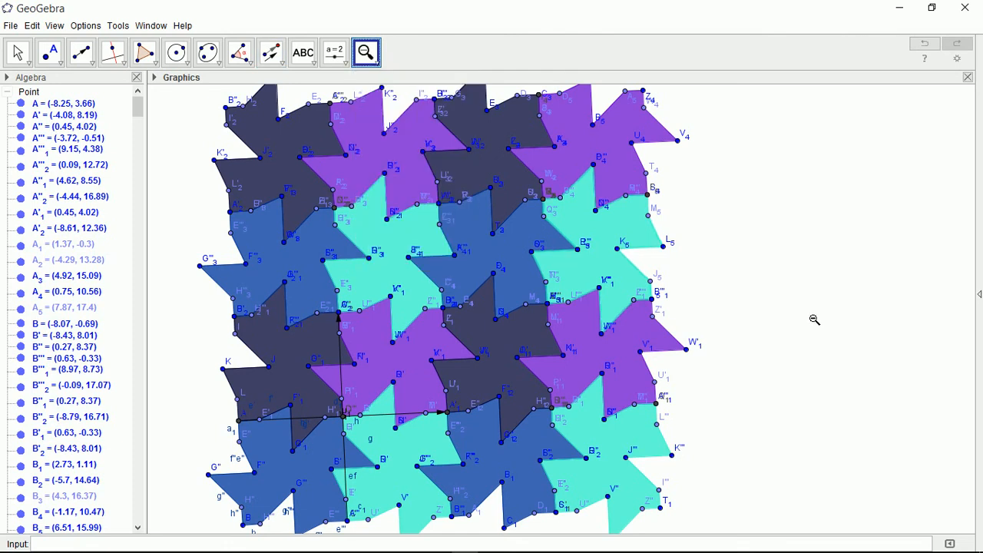
{"action": "left_click", "coordinate": [812, 320]}
{"action": "left_click", "coordinate": [813, 319]}
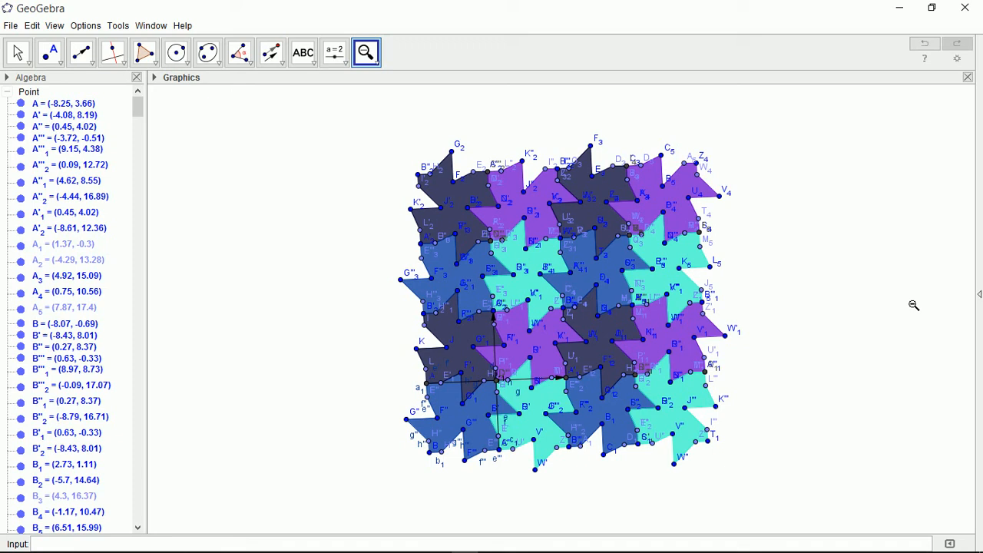
{"action": "left_click", "coordinate": [377, 65]}
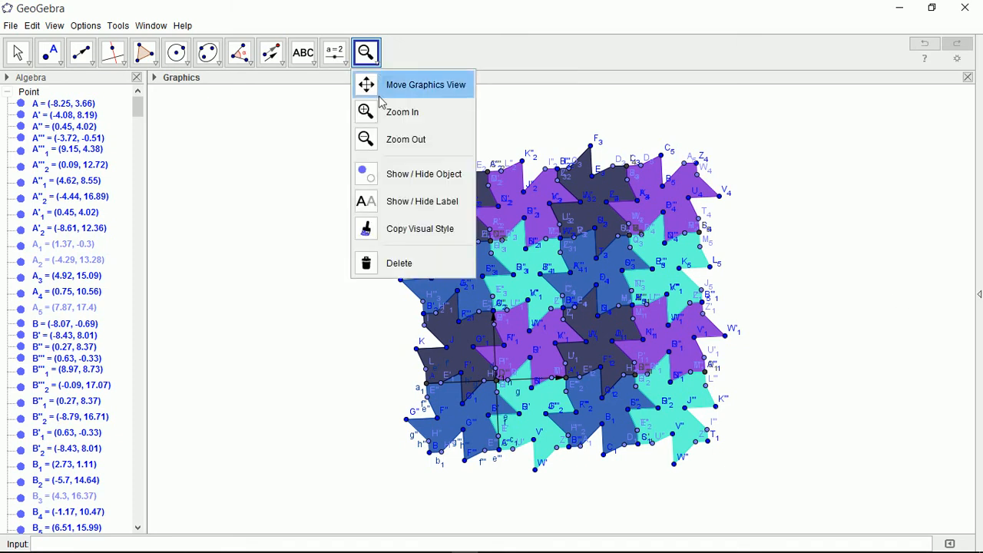
{"action": "left_click", "coordinate": [384, 114]}
{"action": "left_click", "coordinate": [816, 373]}
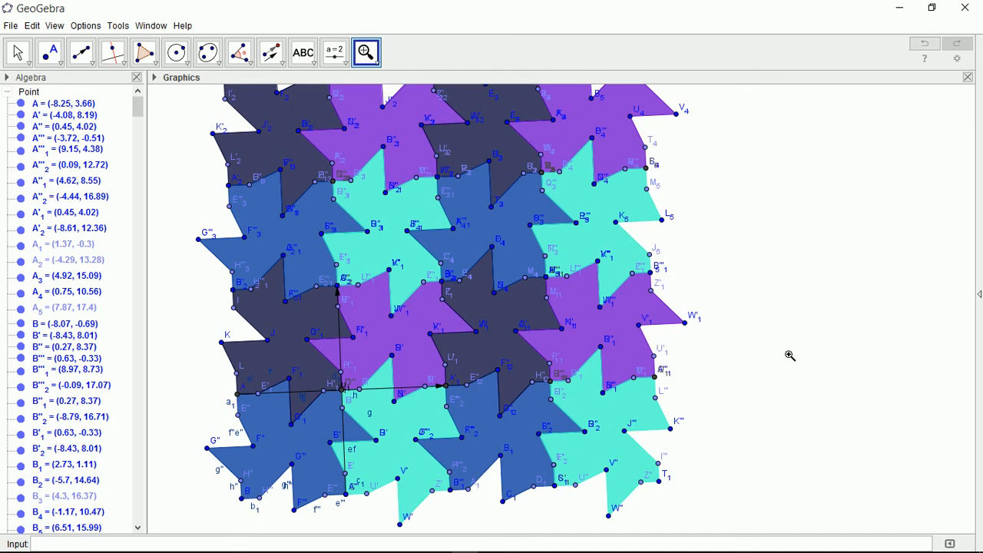
- Draw a vector across the pattern from B' to B'''₁ and translate the whole tessellation by it
{"action": "left_click", "coordinate": [376, 63]}
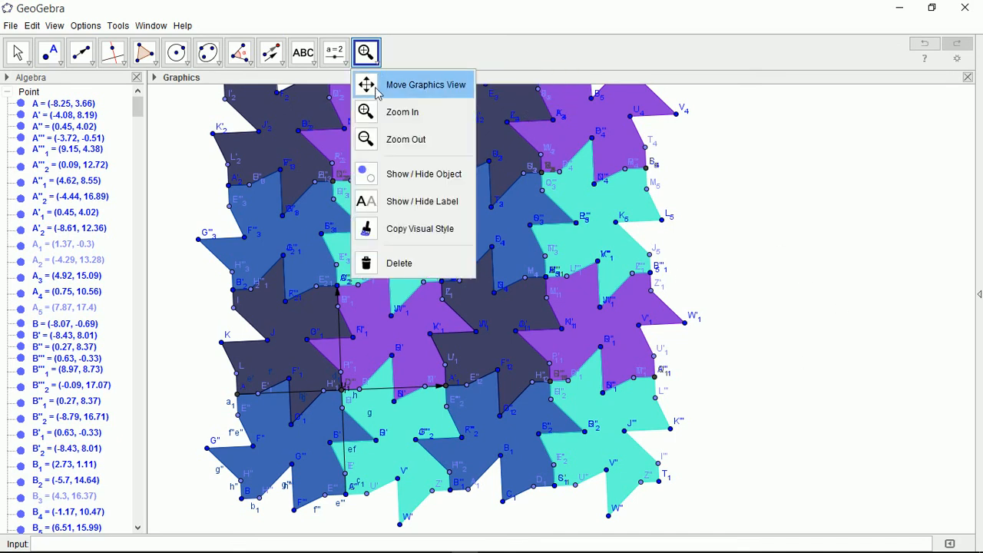
{"action": "left_click", "coordinate": [378, 140]}
{"action": "left_click", "coordinate": [754, 284]}
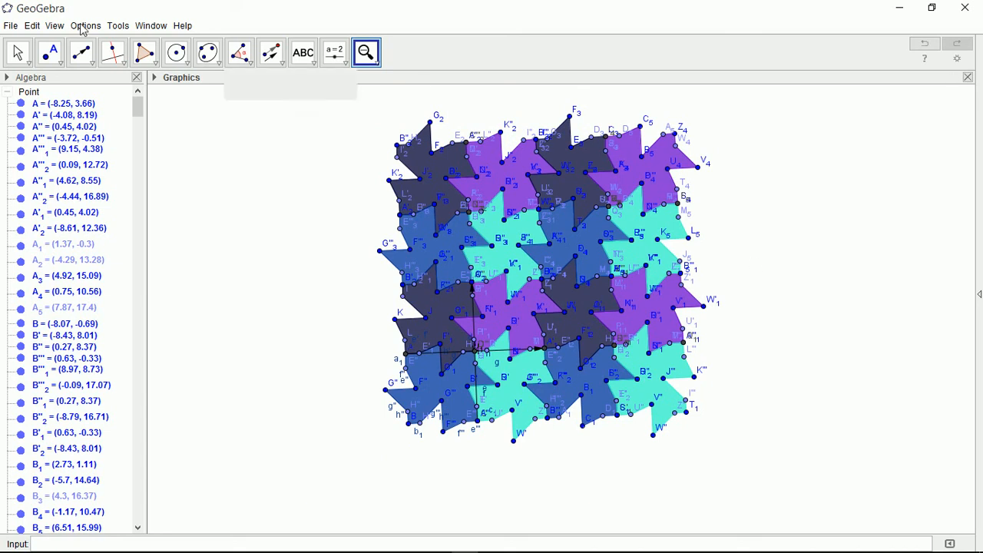
{"action": "key", "text": "Escape"}
{"action": "left_click_drag", "start_coordinate": [896, 377], "coordinate": [810, 370]}
{"action": "left_click_drag", "start_coordinate": [816, 321], "coordinate": [760, 321]}
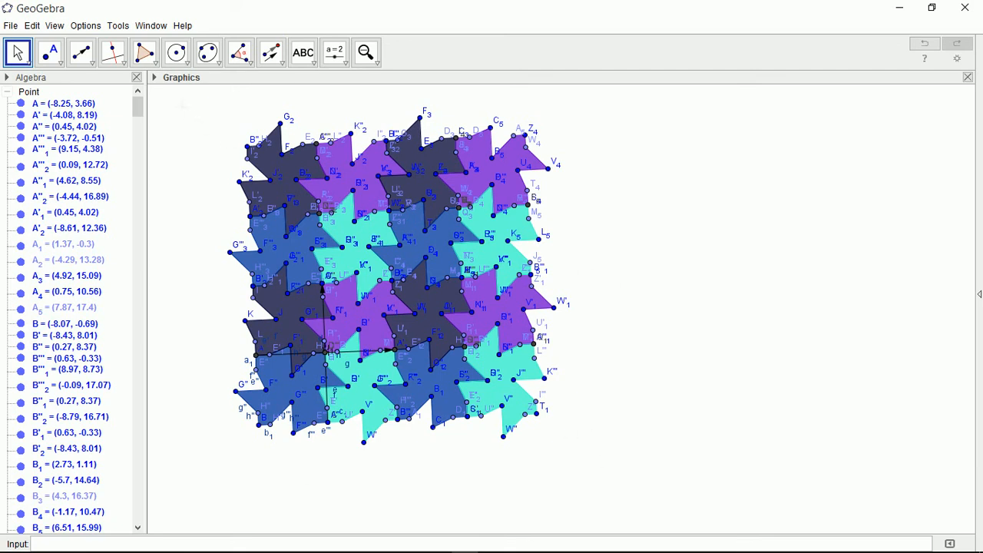
{"action": "left_click_drag", "start_coordinate": [166, 88], "coordinate": [618, 458]}
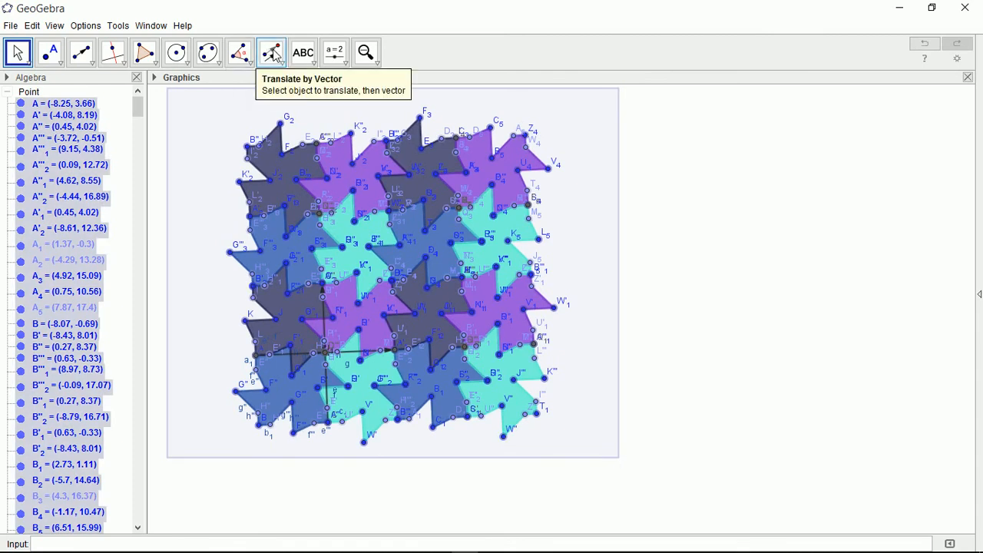
{"action": "left_click", "coordinate": [271, 52]}
{"action": "left_click", "coordinate": [268, 62]}
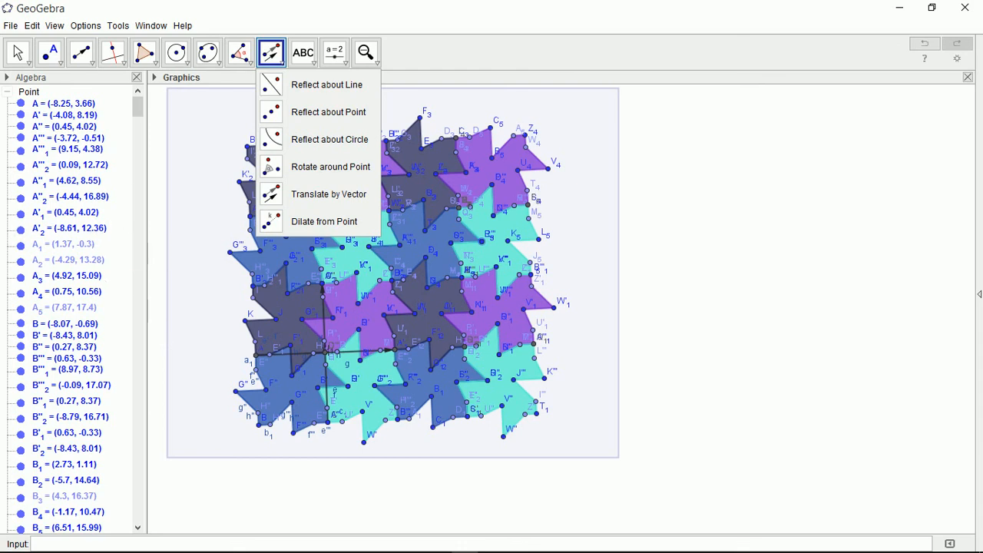
{"action": "left_click", "coordinate": [254, 290]}
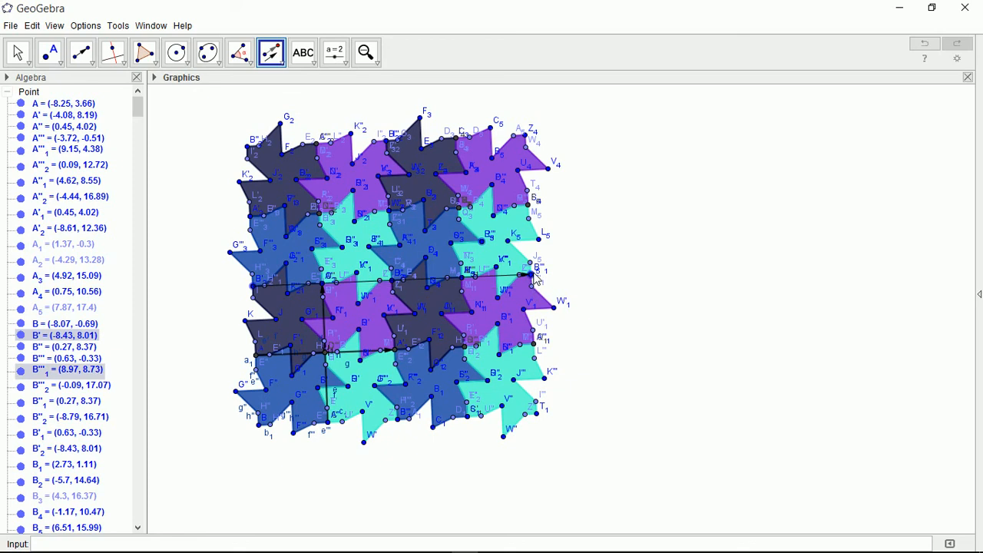
{"action": "left_click", "coordinate": [537, 277]}
{"action": "left_click", "coordinate": [575, 290]}
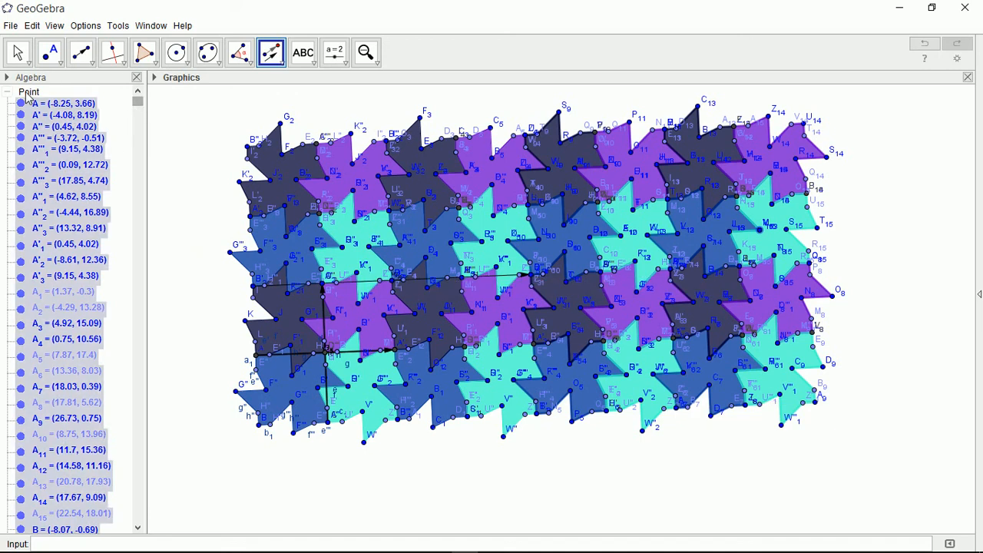
- Select the whole group of points and hide them from the tessellation
{"action": "left_click", "coordinate": [27, 93]}
{"action": "right_click", "coordinate": [26, 92]}
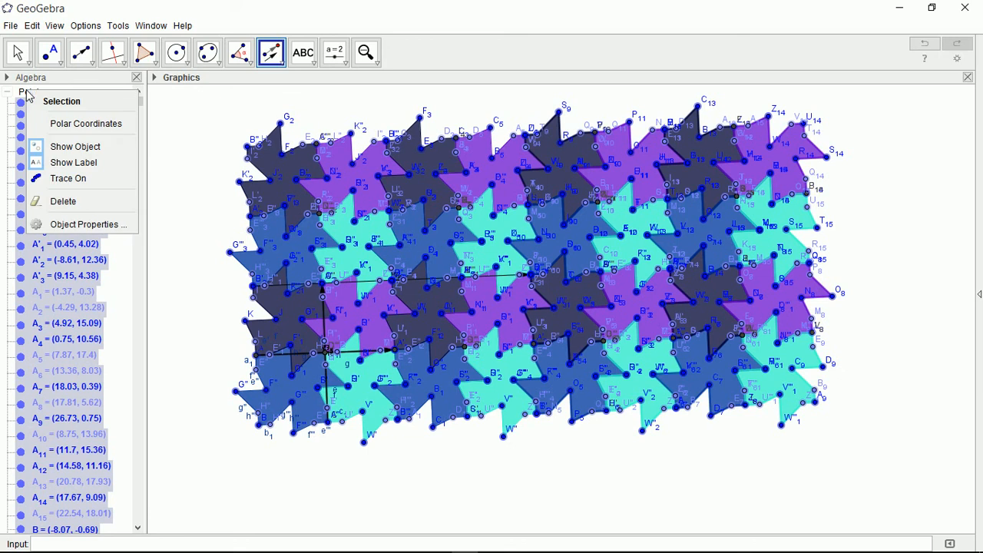
{"action": "left_click", "coordinate": [65, 147]}
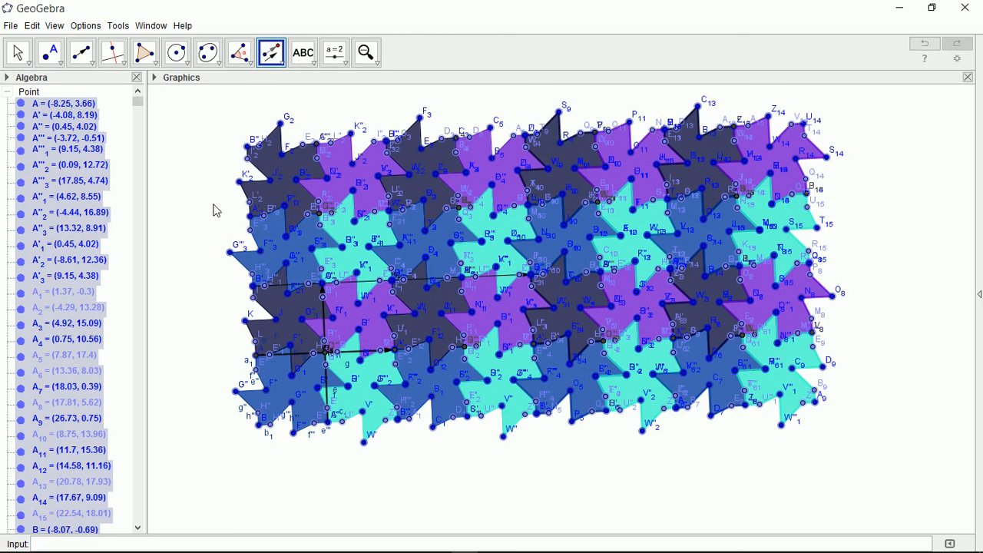
{"action": "key", "text": "ctrl+g"}
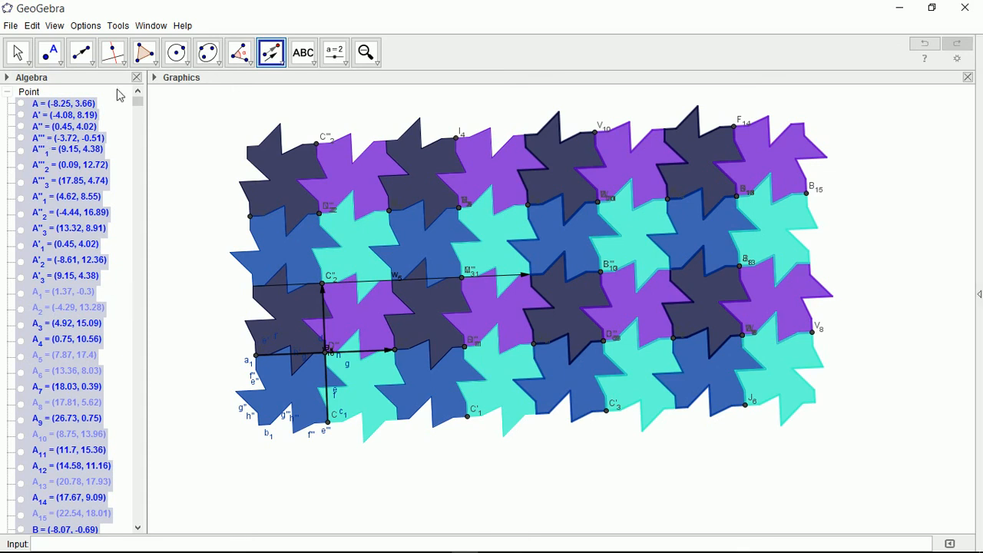
- Hide the vectors e5, v16 and u1 from the tessellation
{"action": "left_click_drag", "start_coordinate": [138, 104], "coordinate": [137, 526]}
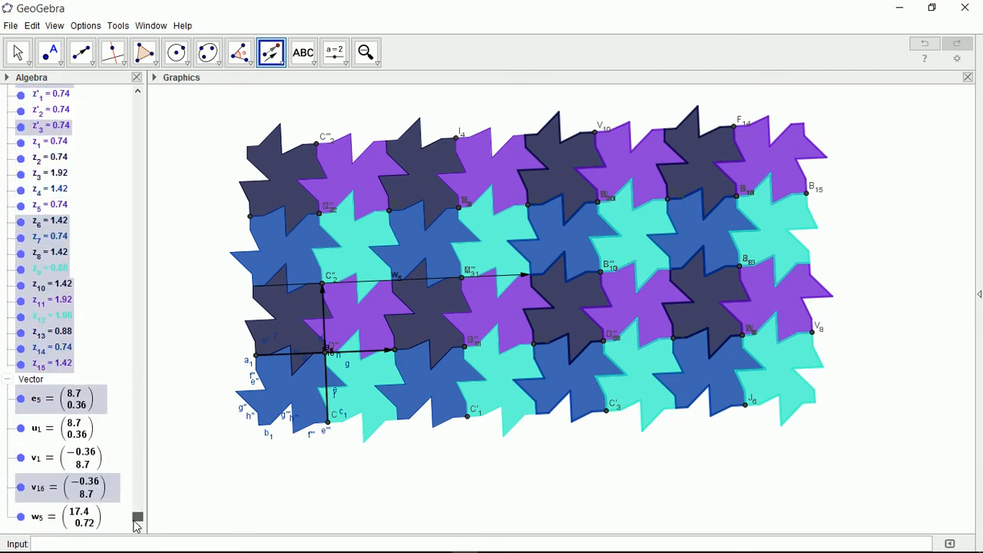
{"action": "right_click", "coordinate": [64, 397]}
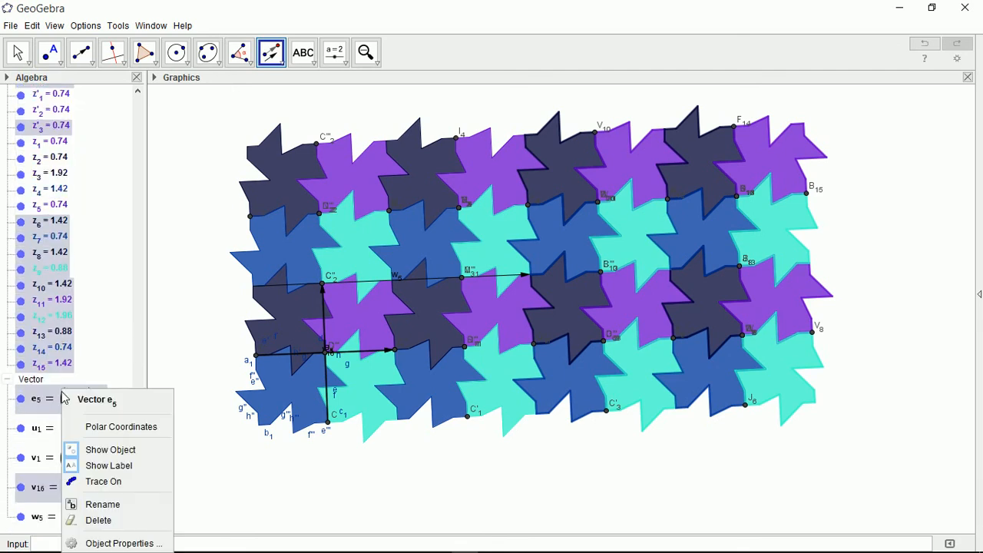
{"action": "left_click", "coordinate": [77, 450]}
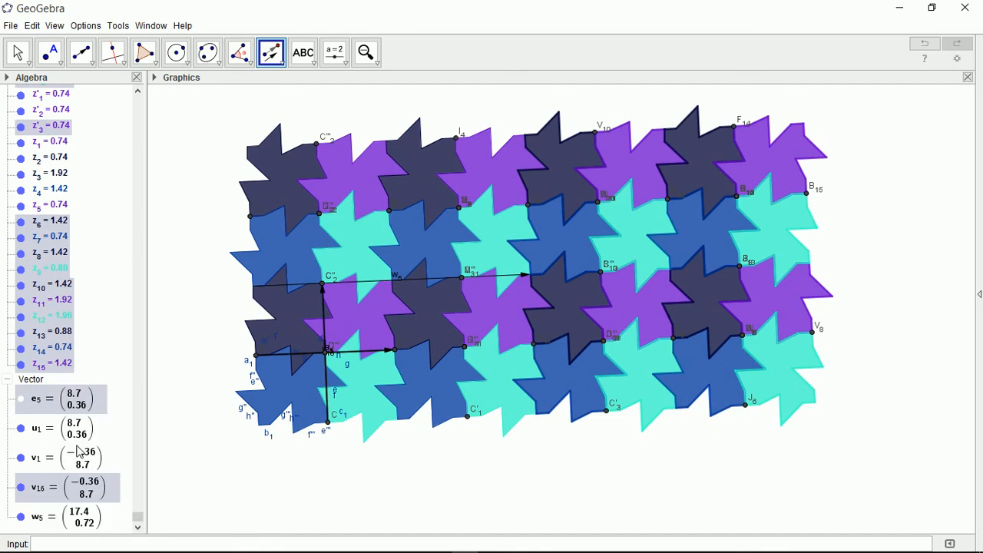
{"action": "right_click", "coordinate": [77, 489]}
{"action": "left_click", "coordinate": [102, 450]}
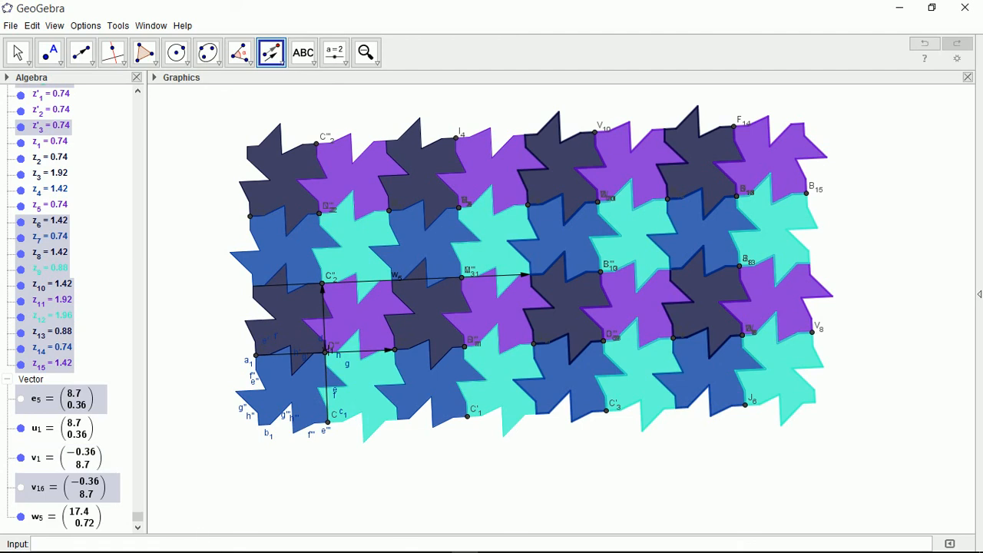
{"action": "right_click", "coordinate": [38, 430]}
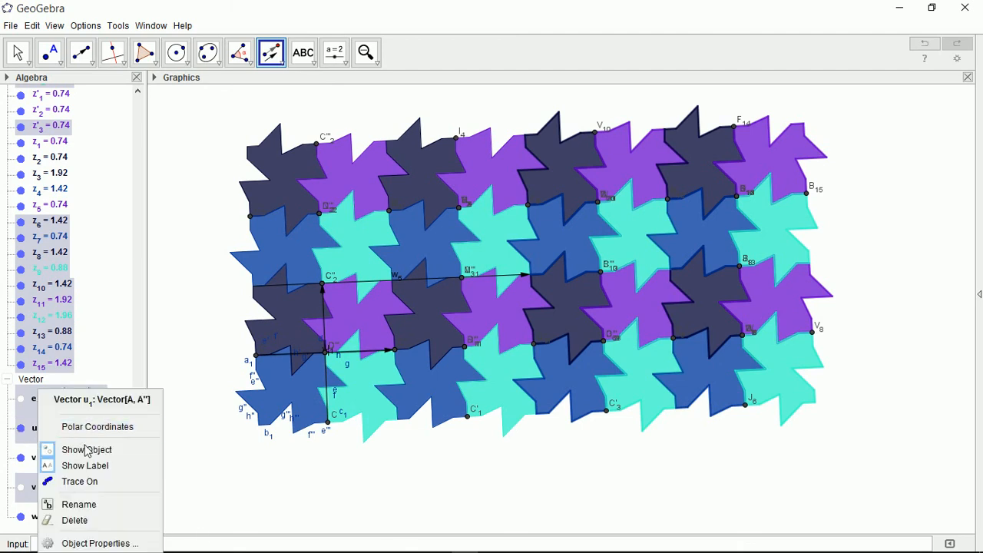
{"action": "left_click", "coordinate": [87, 451]}
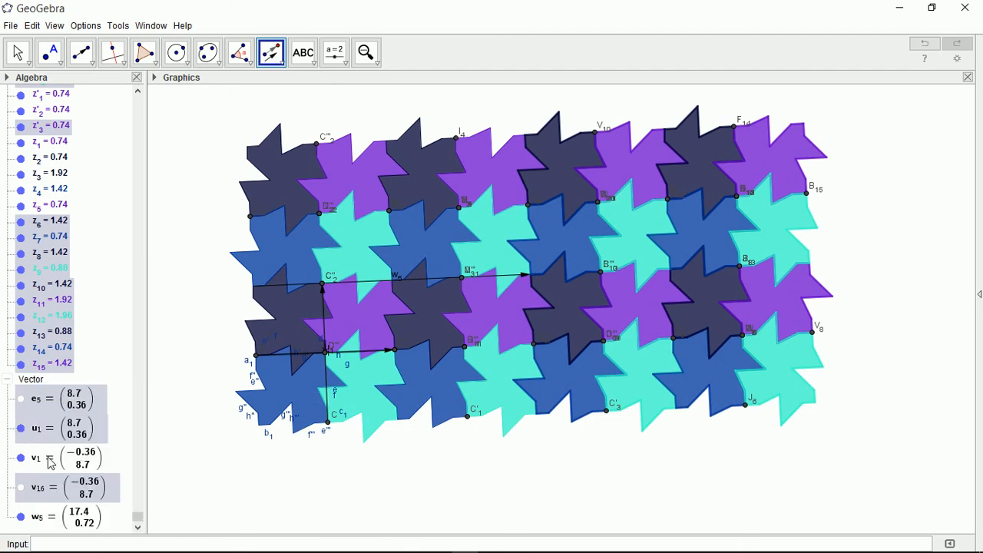
- Undo the accidentally placed point and hide the remaining vectors v1 and w5
{"action": "left_click", "coordinate": [50, 461]}
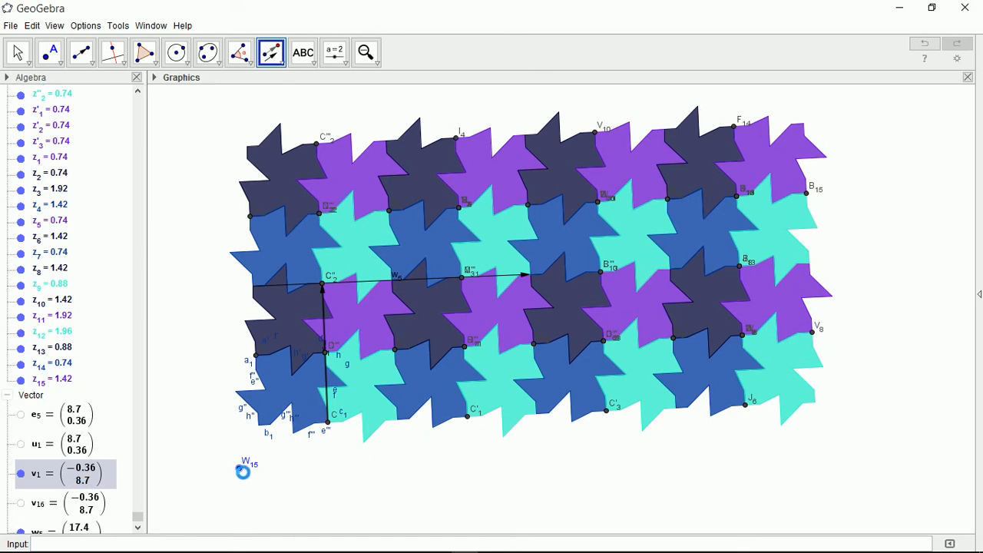
{"action": "key", "text": "ctrl+z"}
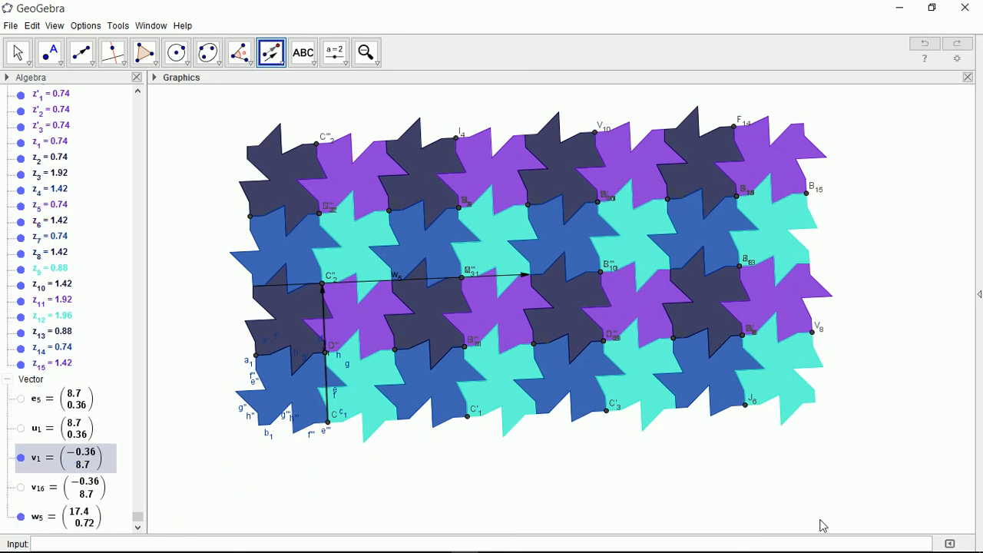
{"action": "right_click", "coordinate": [57, 461]}
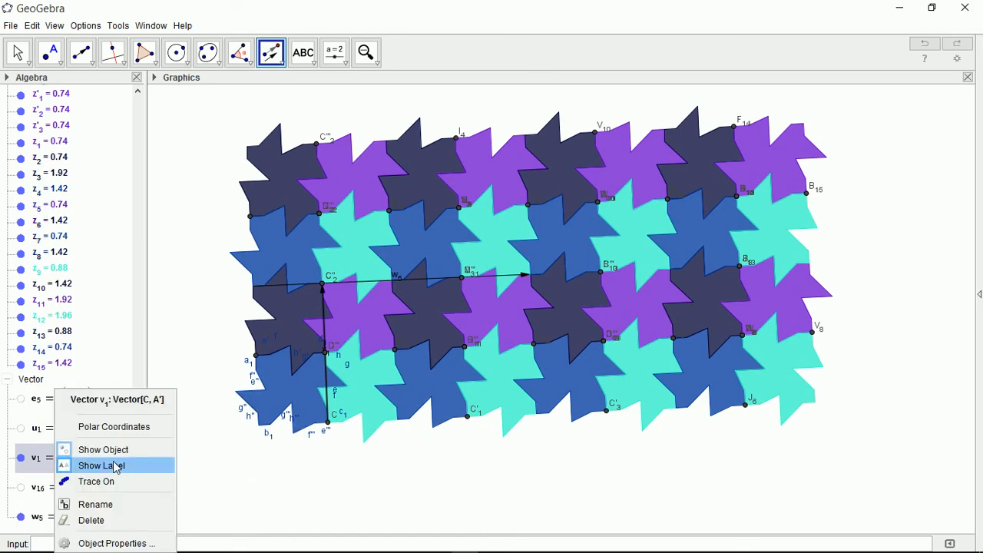
{"action": "key", "text": "Escape"}
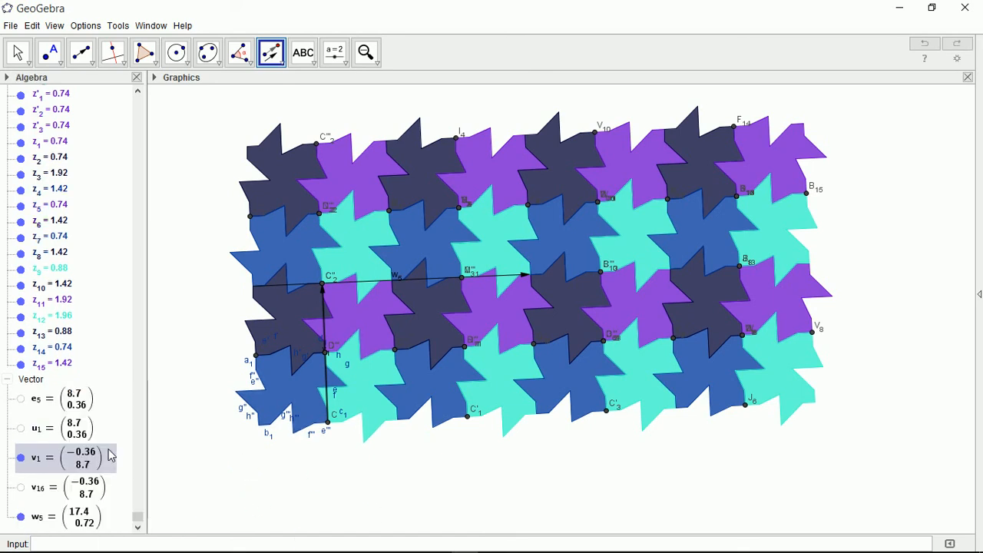
{"action": "right_click", "coordinate": [83, 513]}
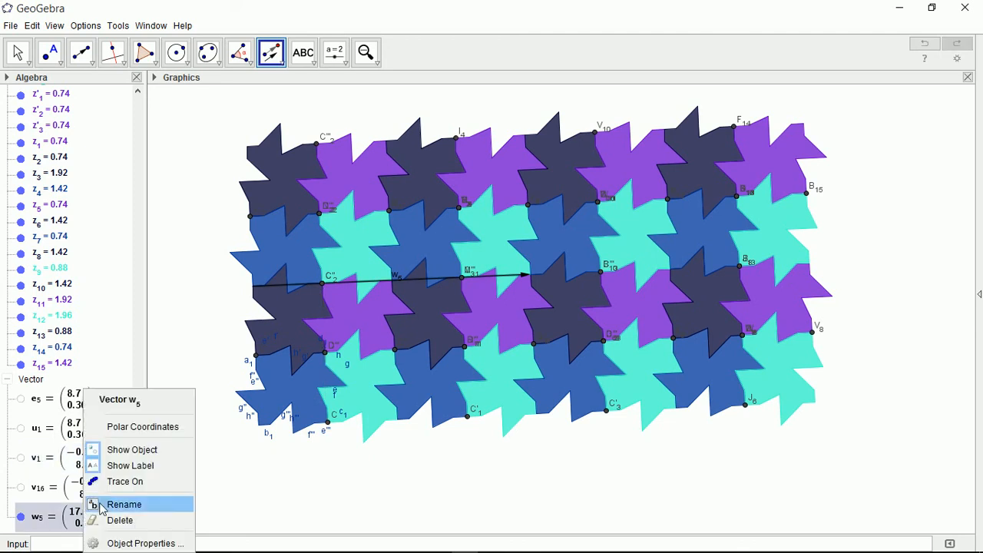
{"action": "left_click", "coordinate": [139, 449]}
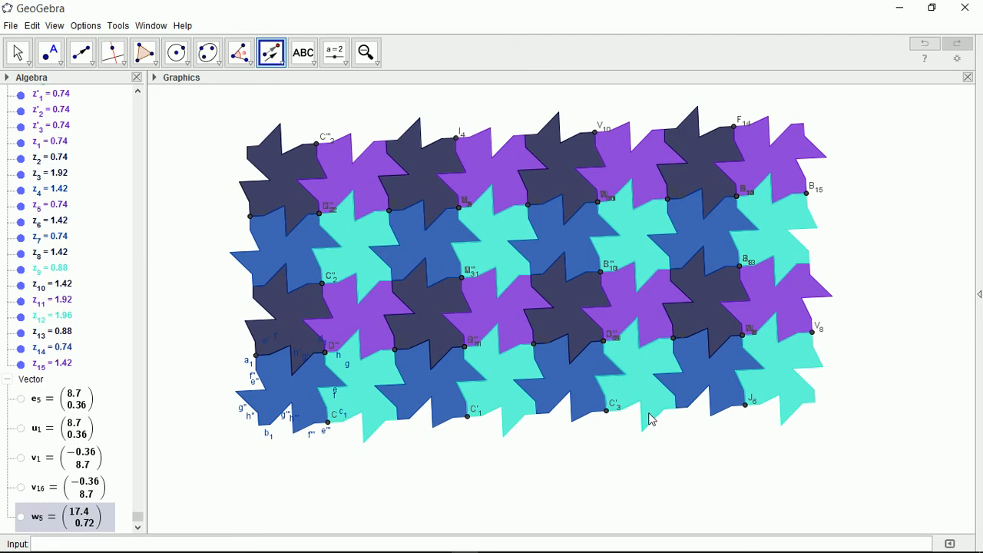
- Enlarge the view of the tessellation and reposition it so the pattern fills the drawing area
{"action": "left_click", "coordinate": [376, 67]}
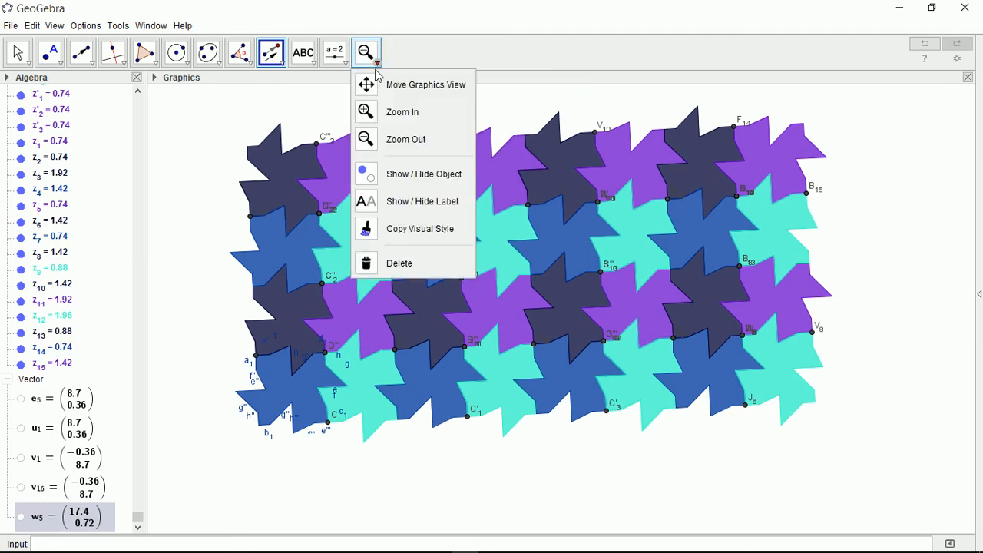
{"action": "left_click", "coordinate": [372, 112]}
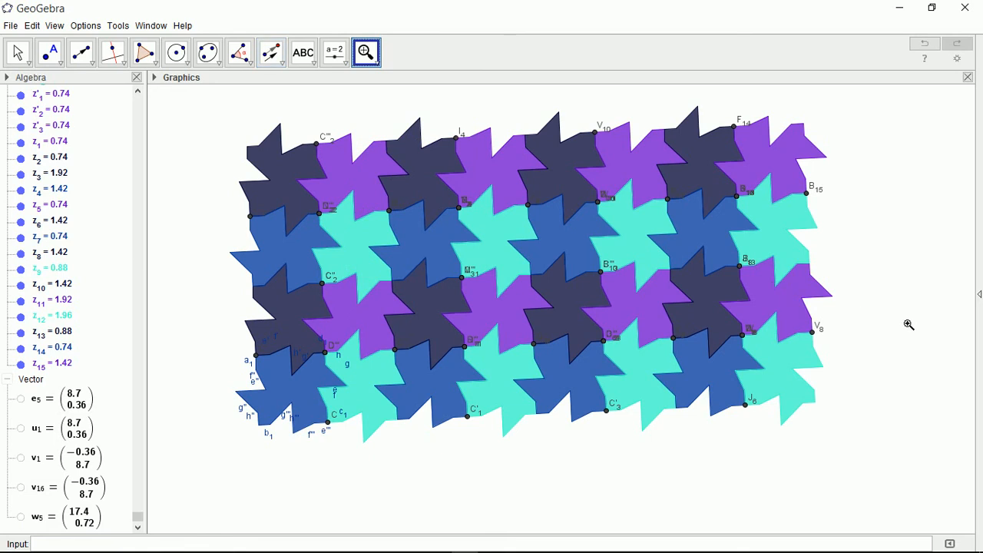
{"action": "left_click", "coordinate": [910, 326]}
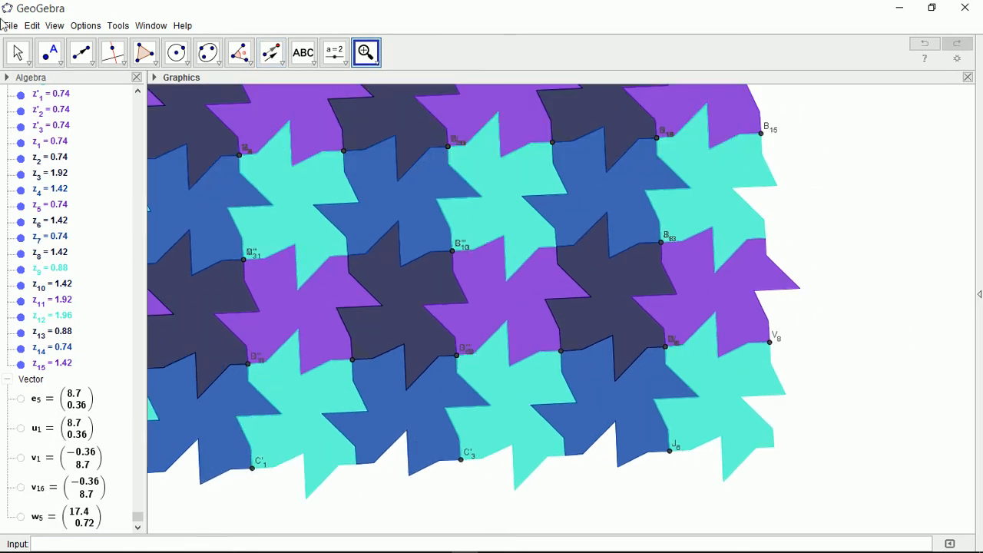
{"action": "left_click", "coordinate": [15, 50]}
{"action": "left_click_drag", "start_coordinate": [868, 309], "coordinate": [982, 359]}
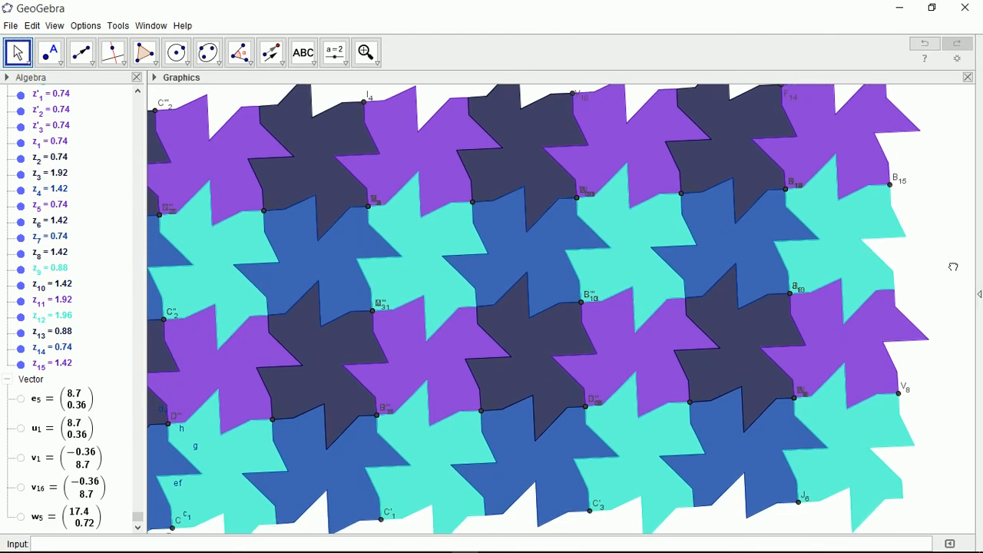
{"action": "left_click_drag", "start_coordinate": [963, 277], "coordinate": [982, 293]}
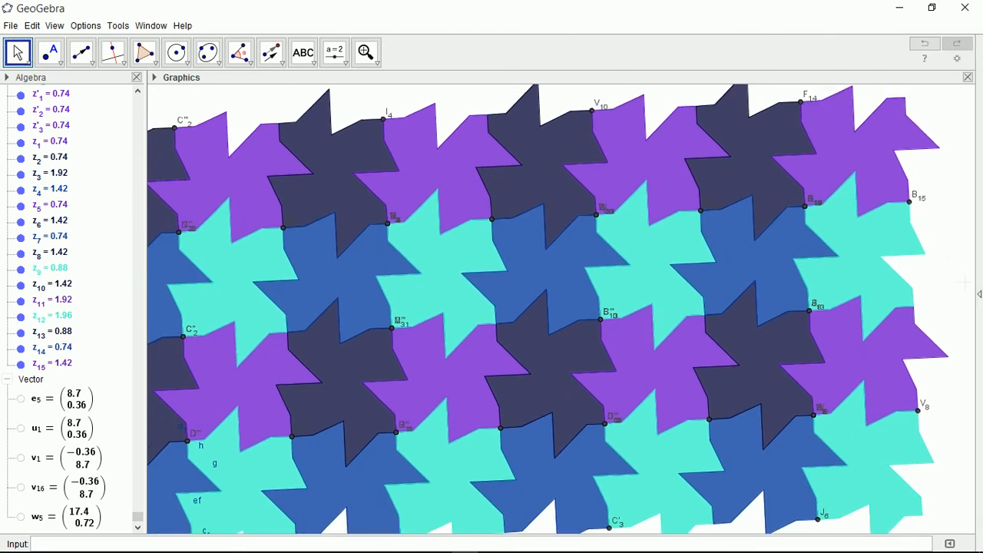